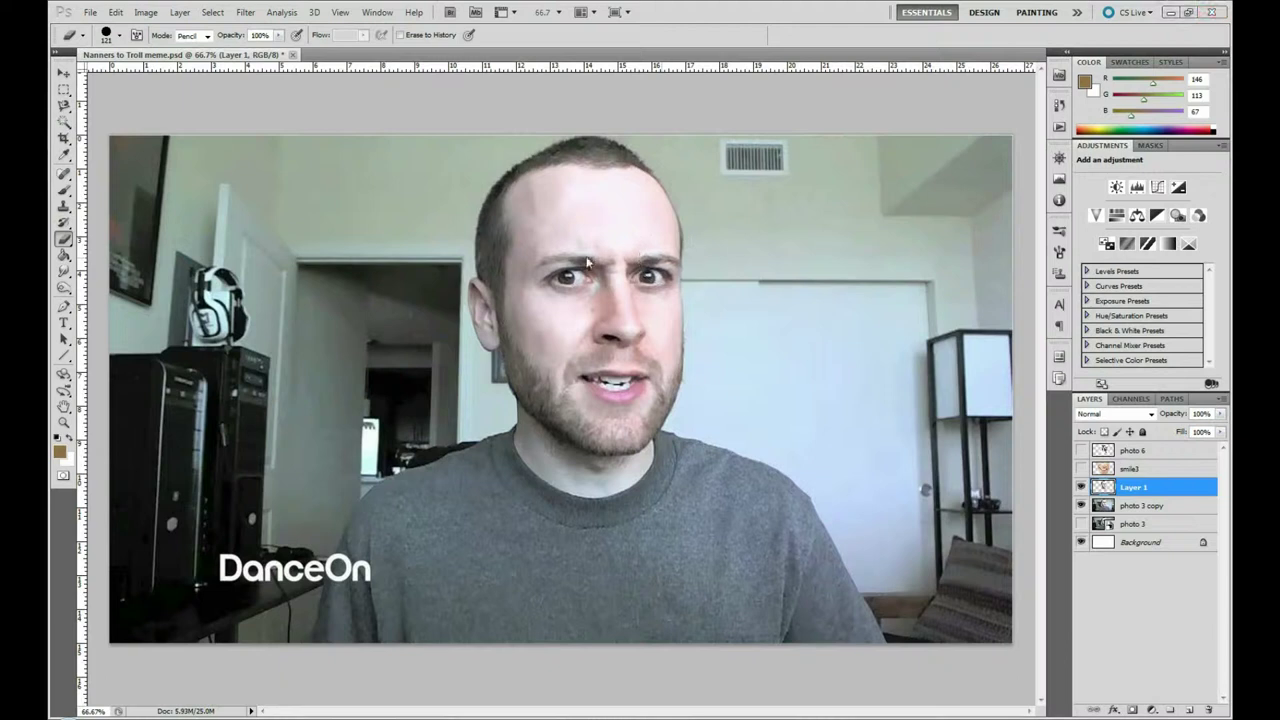
- Show the troll-face layer photo 6 and lower its opacity to 31%
left_click(1131, 453)
left_click(1221, 413)
left_click_drag(1221, 431, 1228, 430)
left_click(245, 12)
left_click(285, 91)
left_click(1221, 413)
left_click_drag(1219, 431, 1173, 430)
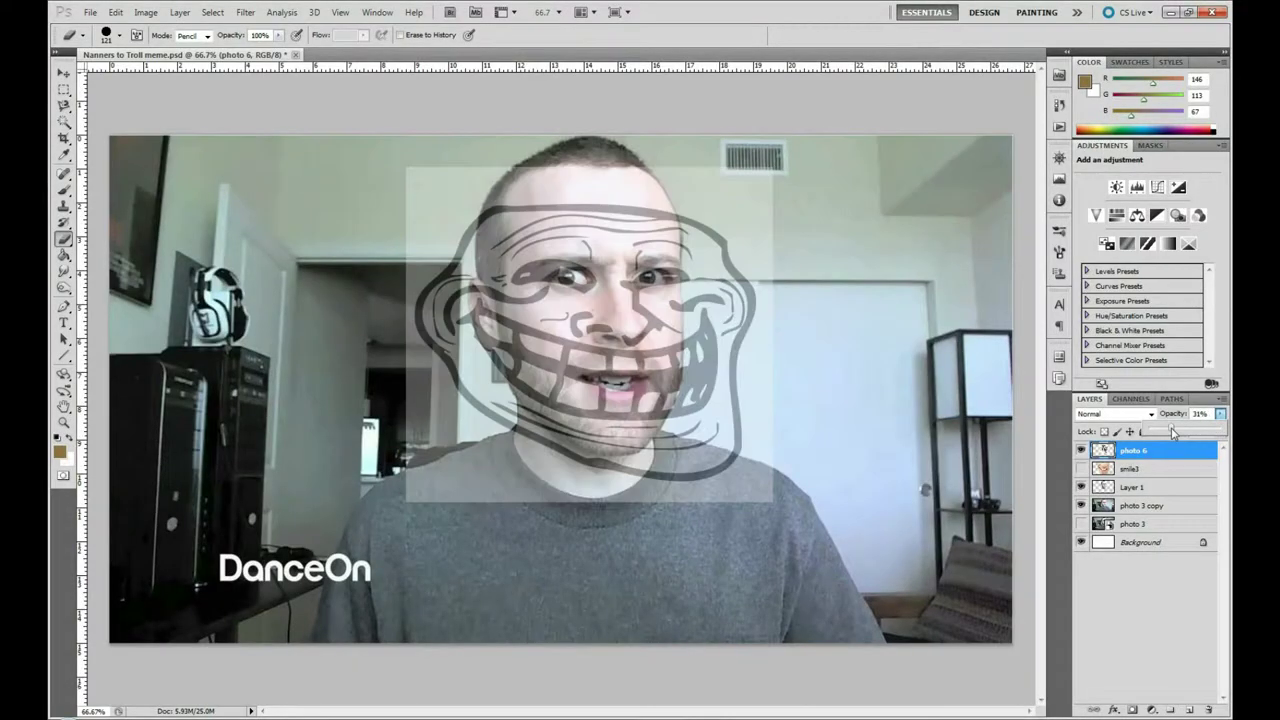
- Free Transform Layer 1's face photo to about 160% width and slightly taller
key("alt+bracketleft")
left_click(116, 12)
left_click(150, 268)
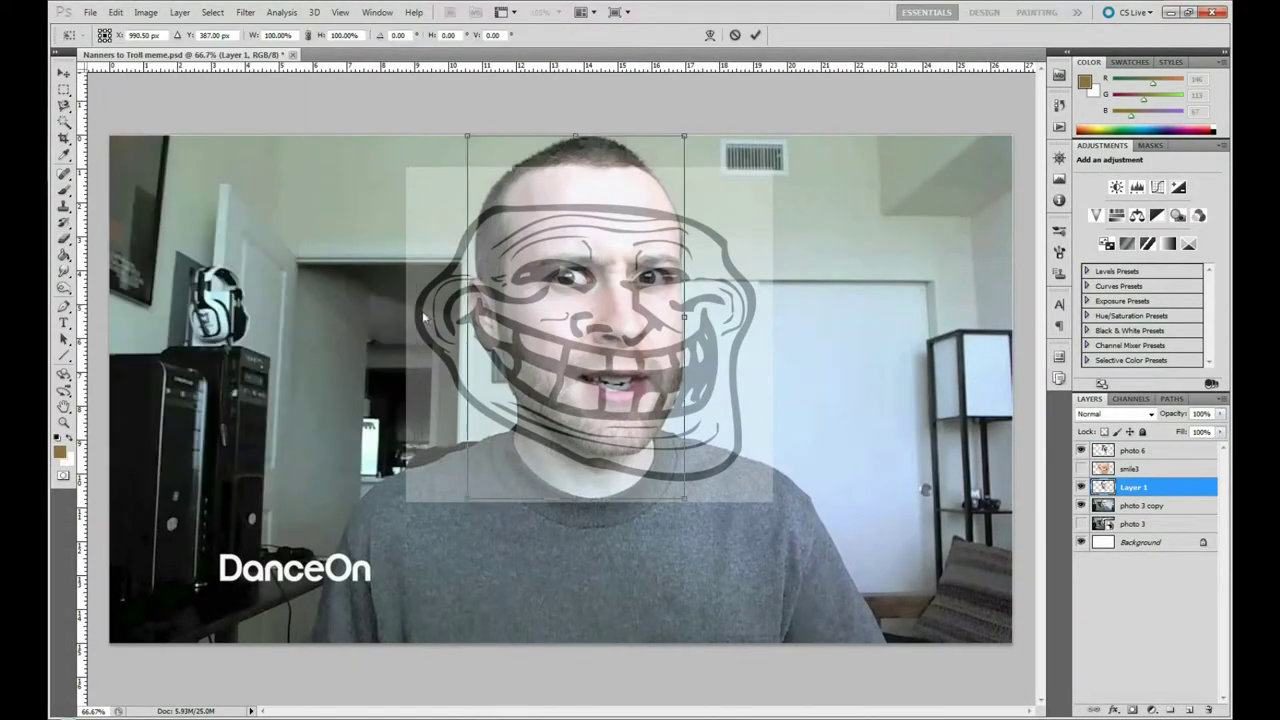
left_click_drag(414, 319, 400, 319)
left_click_drag(684, 319, 753, 319)
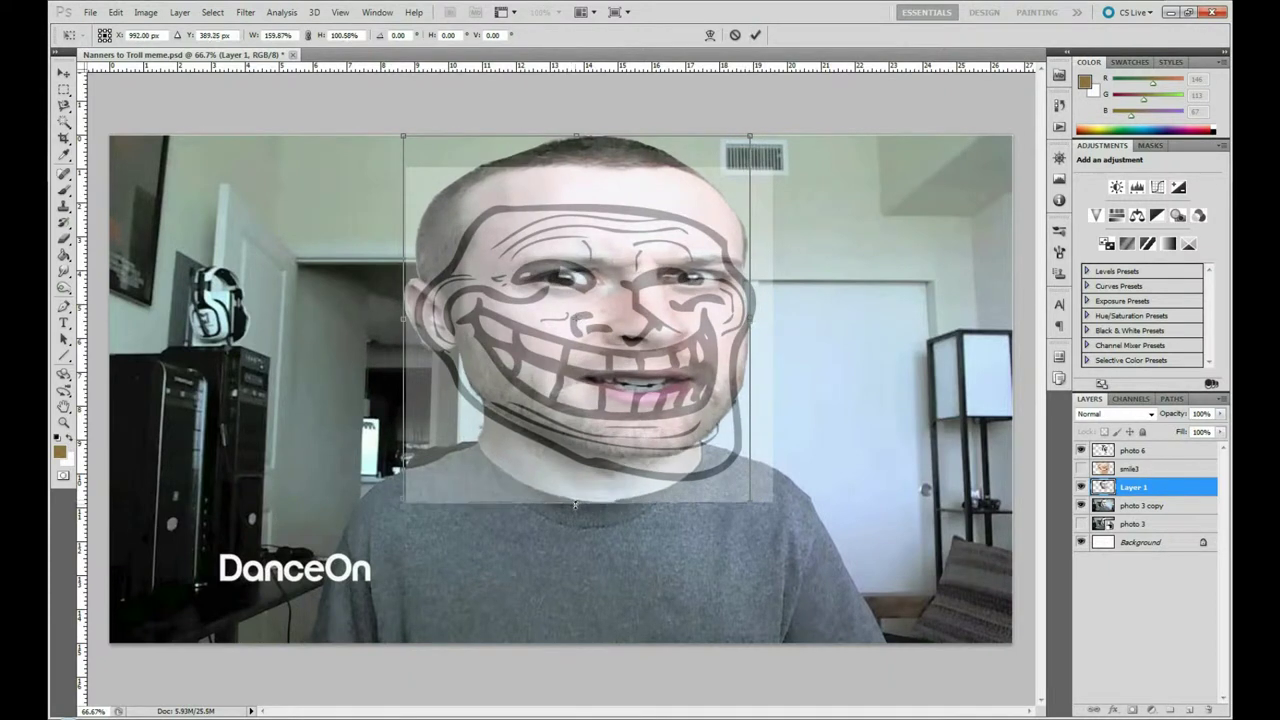
left_click_drag(585, 483, 586, 505)
left_click(755, 34)
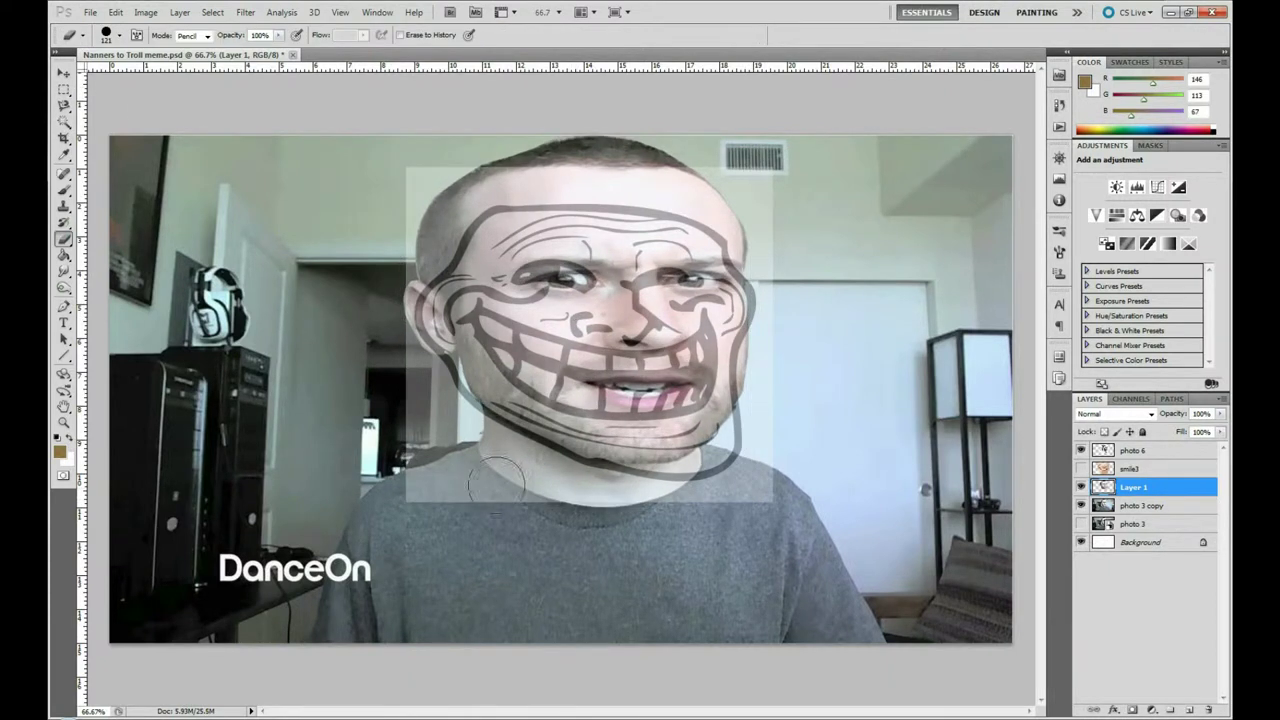
- Erase the light overlay along the chin with a soft brush at 33% flow
left_click_drag(482, 467, 690, 488)
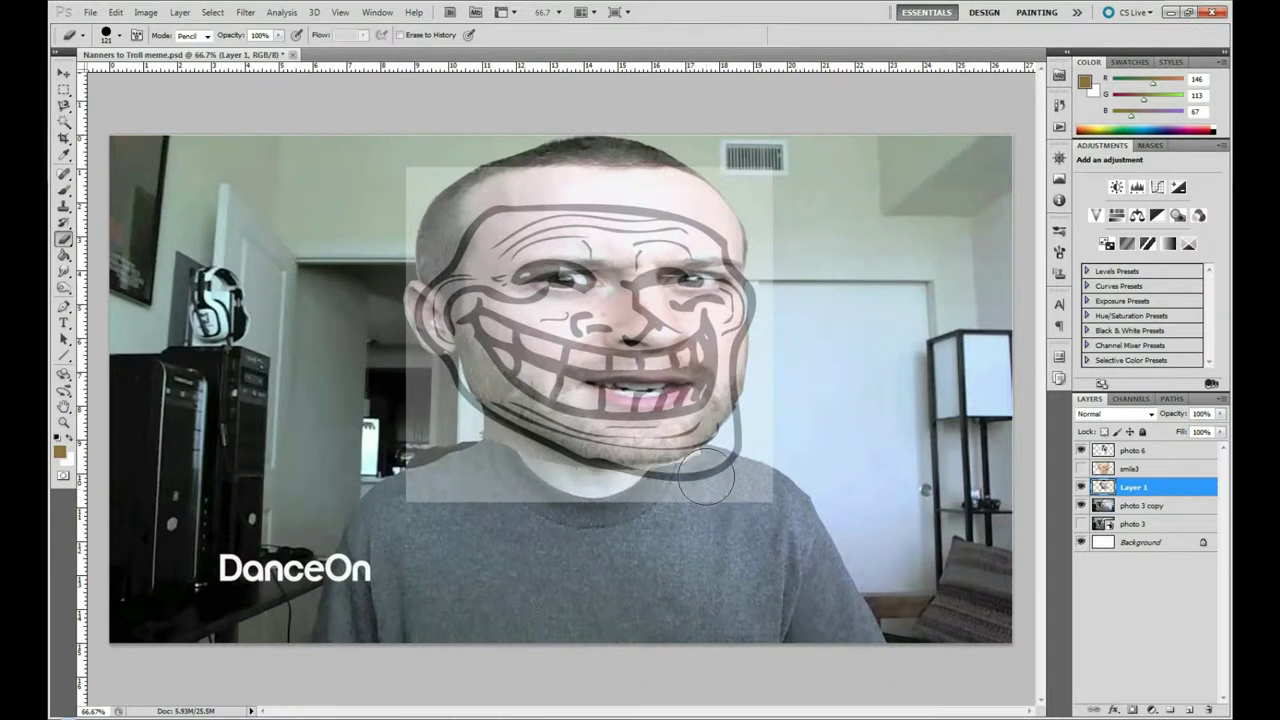
left_click(207, 38)
left_click(190, 48)
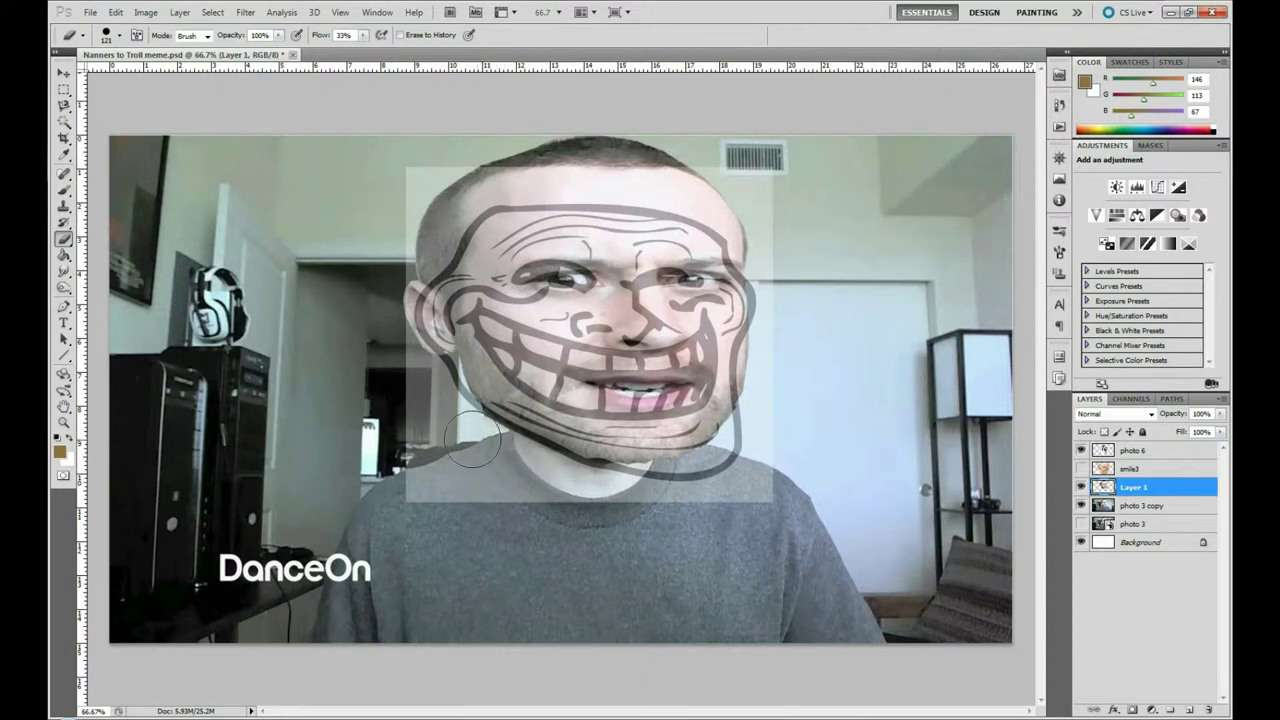
- Open Liquify with photo 6 as backdrop at 45 opacity and a 960 warp brush
left_click(191, 14)
mouse_move(245, 12)
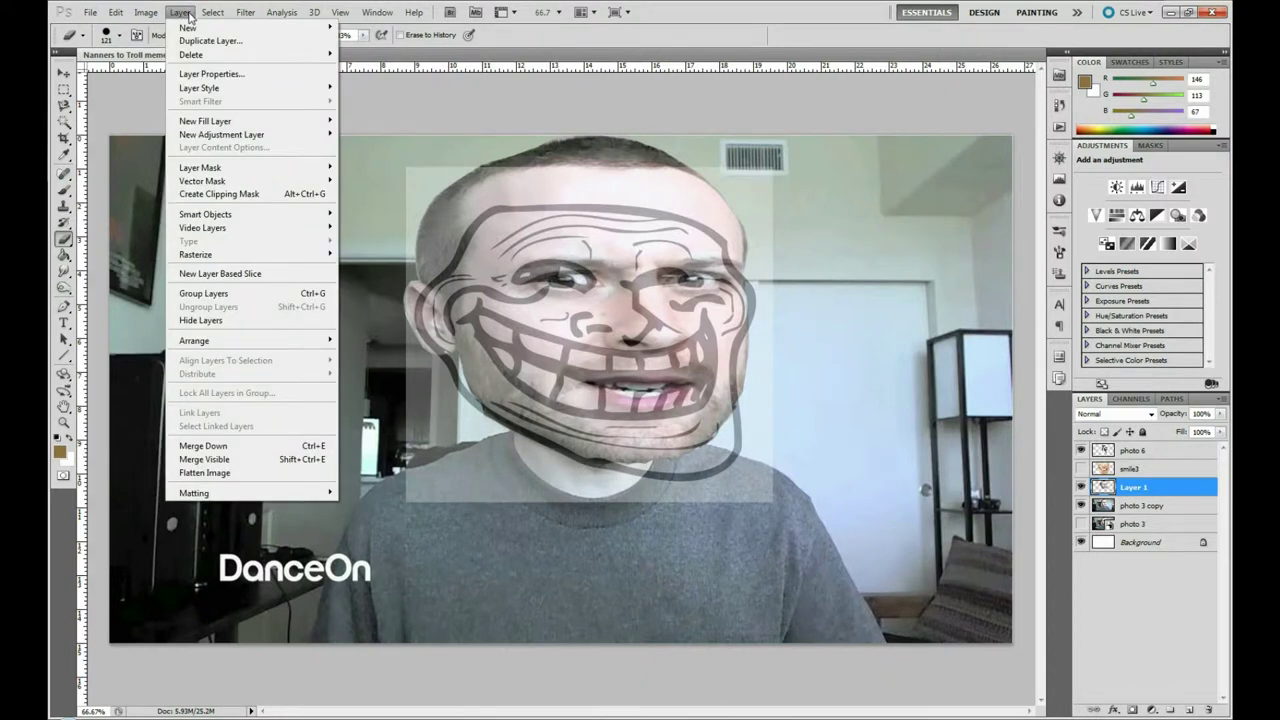
left_click(275, 94)
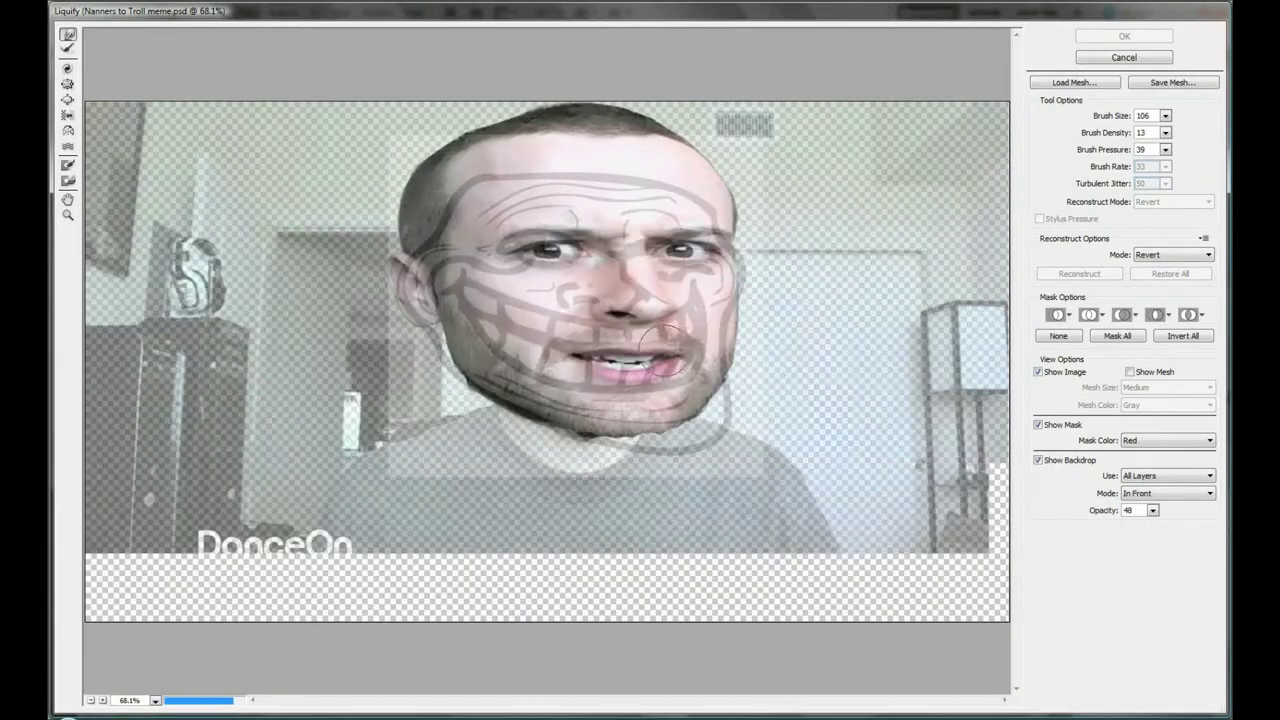
left_click(1209, 476)
left_click(1140, 497)
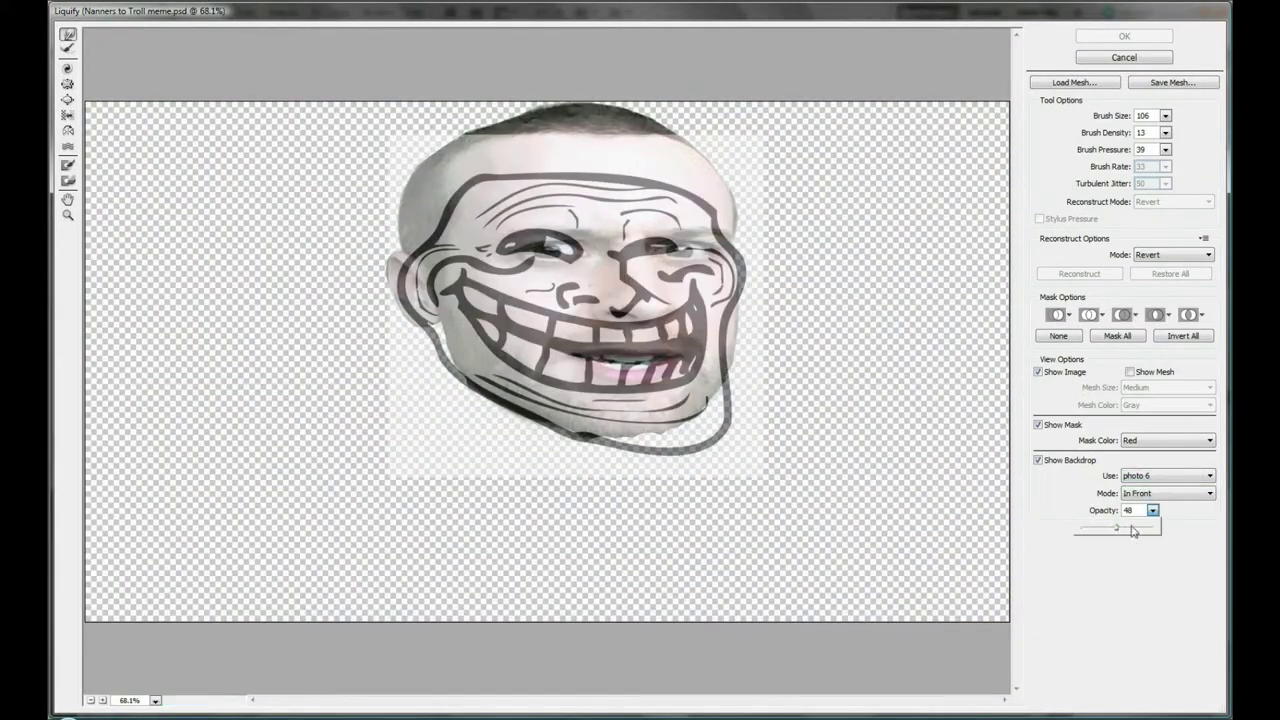
left_click_drag(1133, 531, 1117, 532)
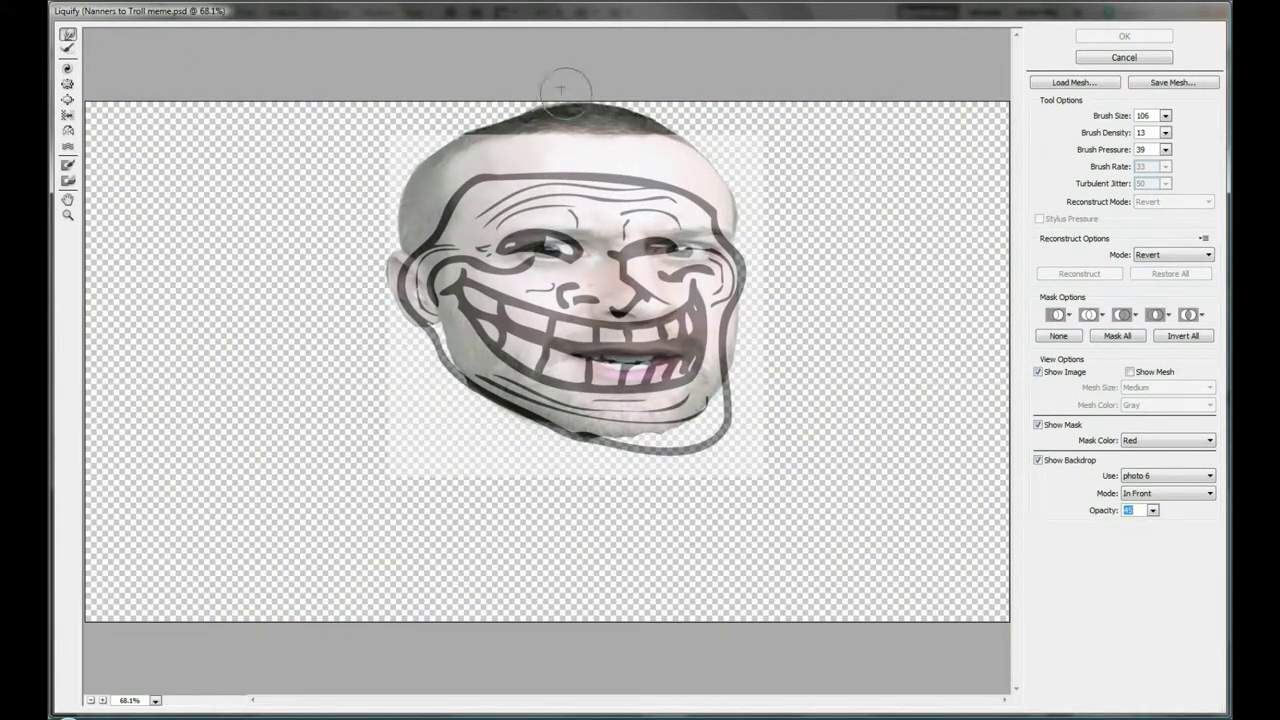
key("bracketright")
key("bracketright")
key("bracketright")
- Warp the top and left side of the head toward the troll outline
left_click_drag(649, 91, 495, 92)
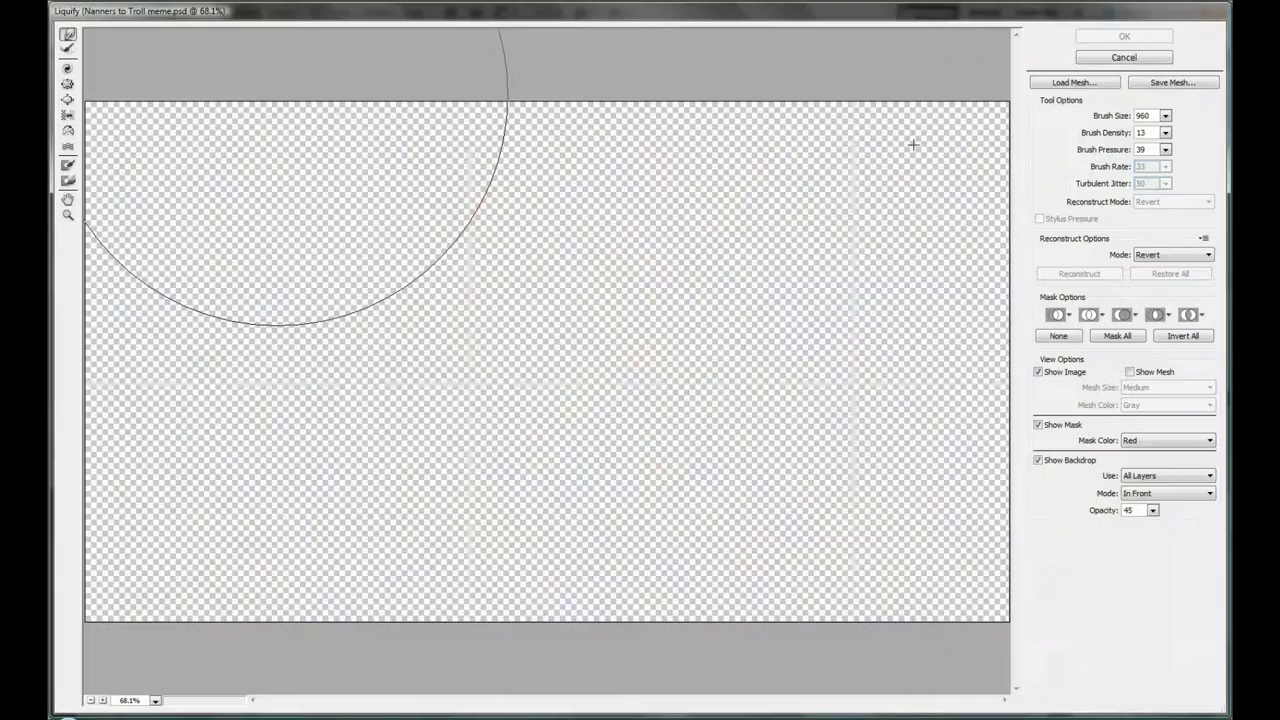
left_click(1165, 116)
mouse_move(601, 69)
left_mouse_down()
mouse_move(534, 78)
mouse_move(553, 123)
mouse_move(620, 114)
mouse_move(686, 134)
mouse_move(606, 100)
mouse_move(534, 107)
left_mouse_up()
mouse_move(457, 214)
left_mouse_down()
mouse_move(428, 314)
mouse_move(438, 338)
left_mouse_up()
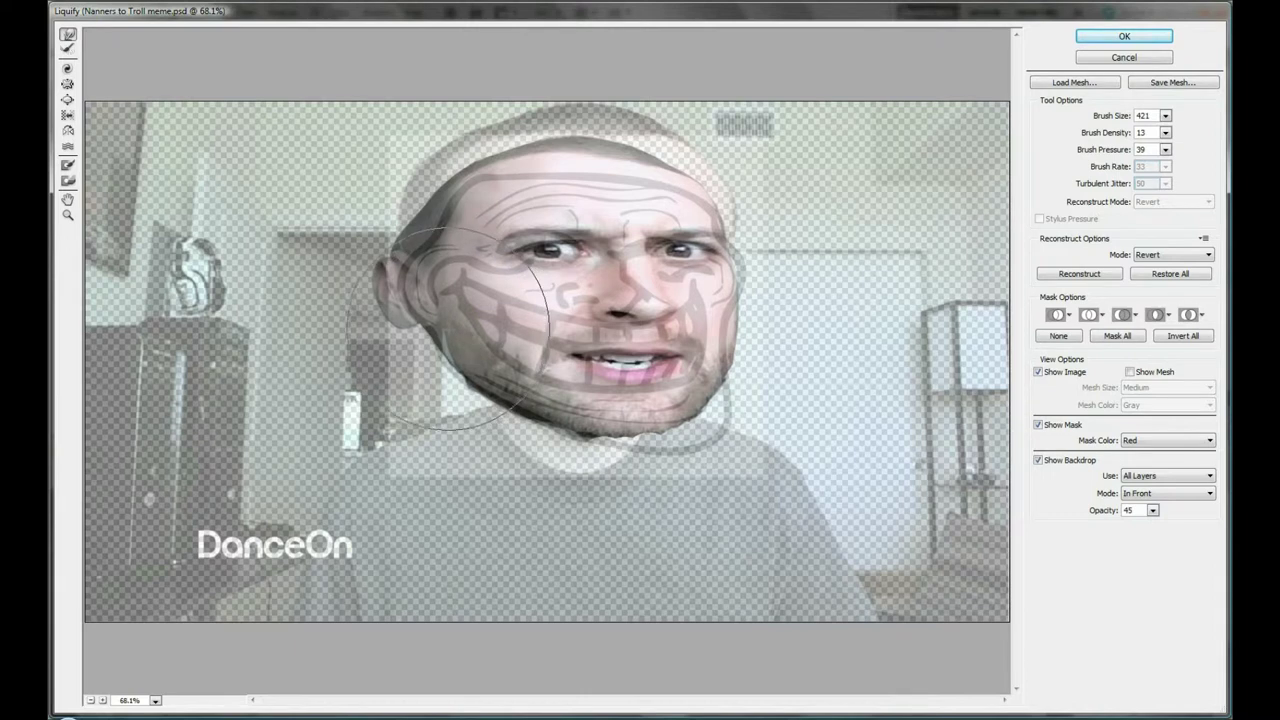
left_click(1167, 476)
left_click(1160, 490)
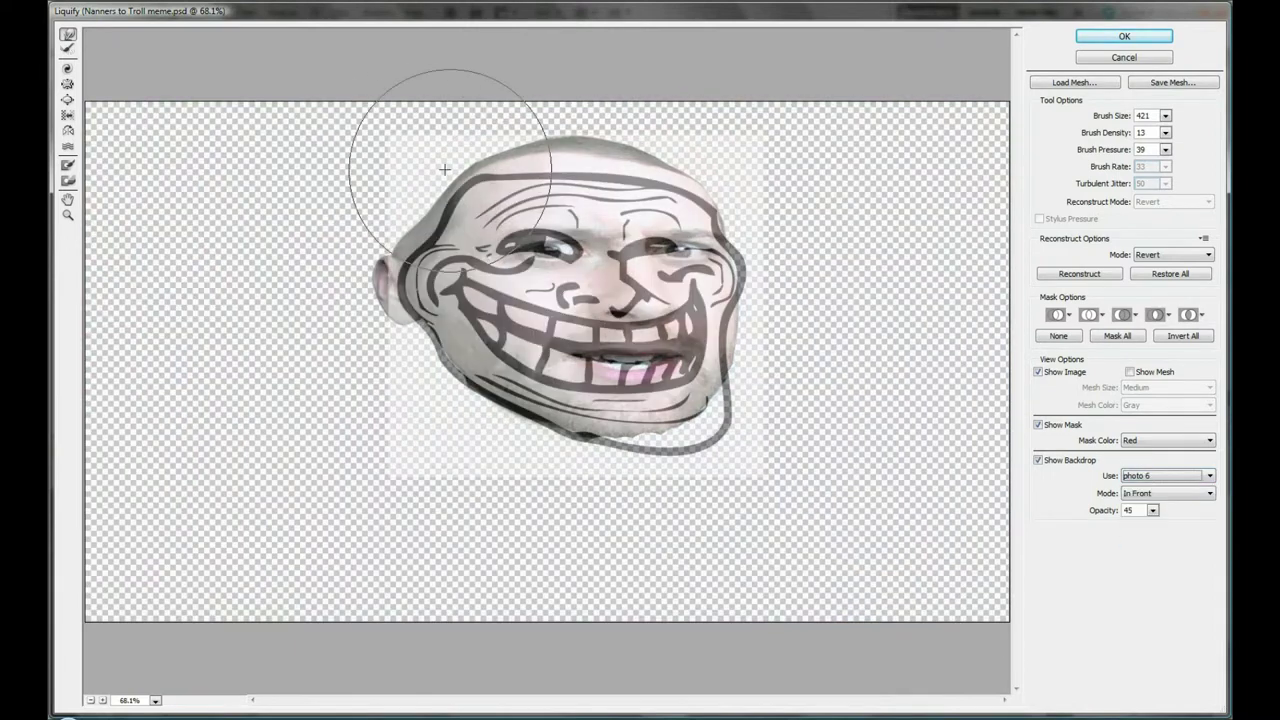
- Flatten the head top and reshape the chin and right jaw to the outline
mouse_move(390, 250)
left_mouse_down()
mouse_move(509, 80)
mouse_move(663, 143)
mouse_move(471, 114)
mouse_move(560, 135)
mouse_move(651, 86)
left_mouse_up()
mouse_move(657, 457)
left_mouse_down()
mouse_move(671, 414)
mouse_move(660, 436)
mouse_move(694, 400)
left_mouse_up()
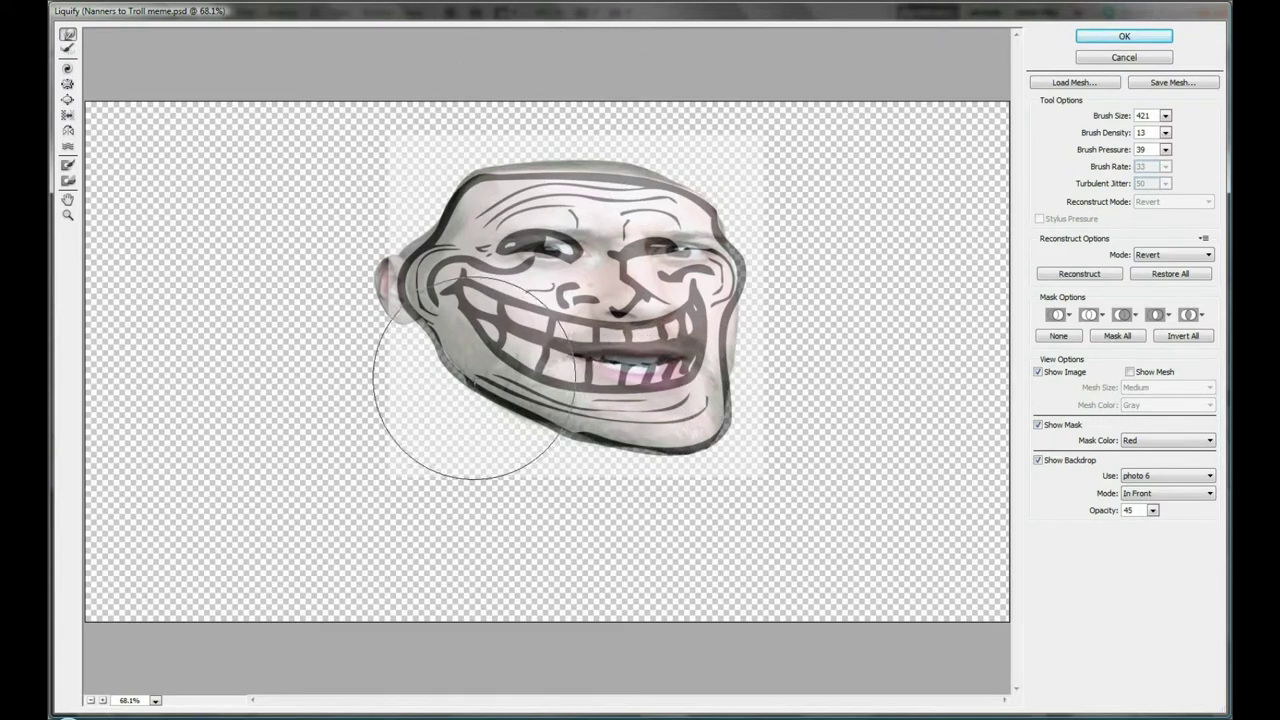
left_click_drag(757, 337, 725, 277)
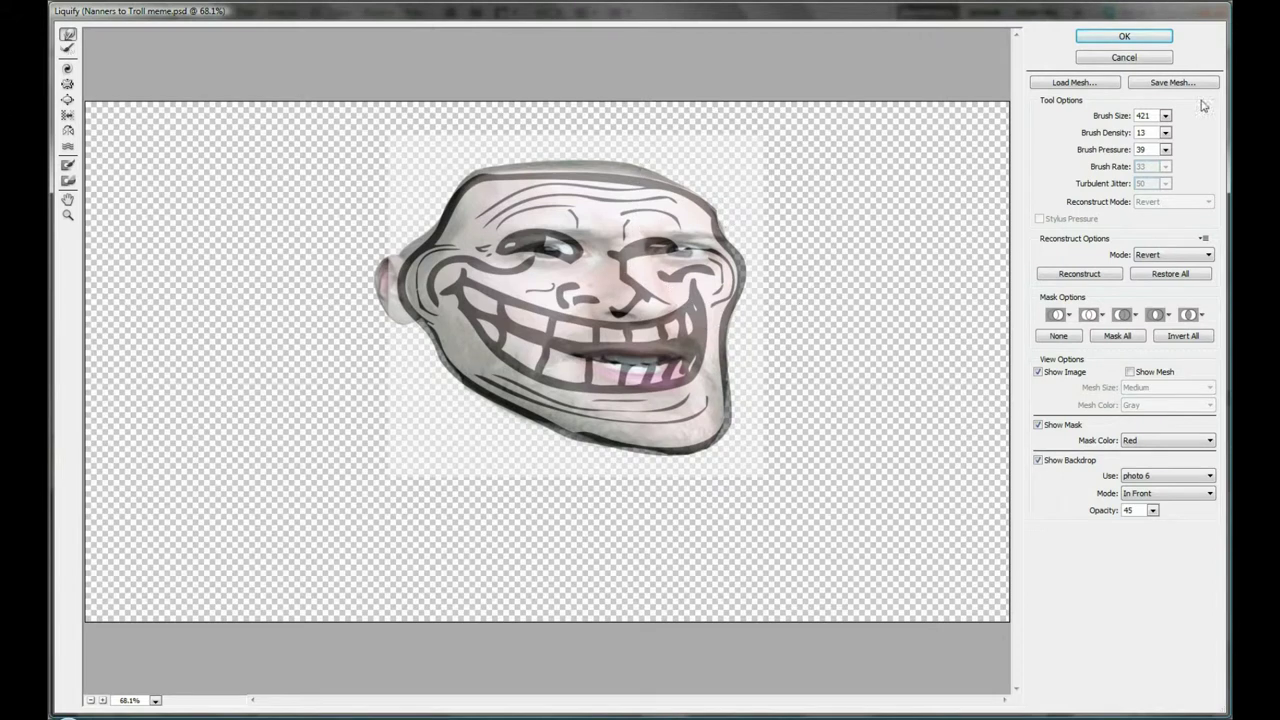
left_click(683, 243)
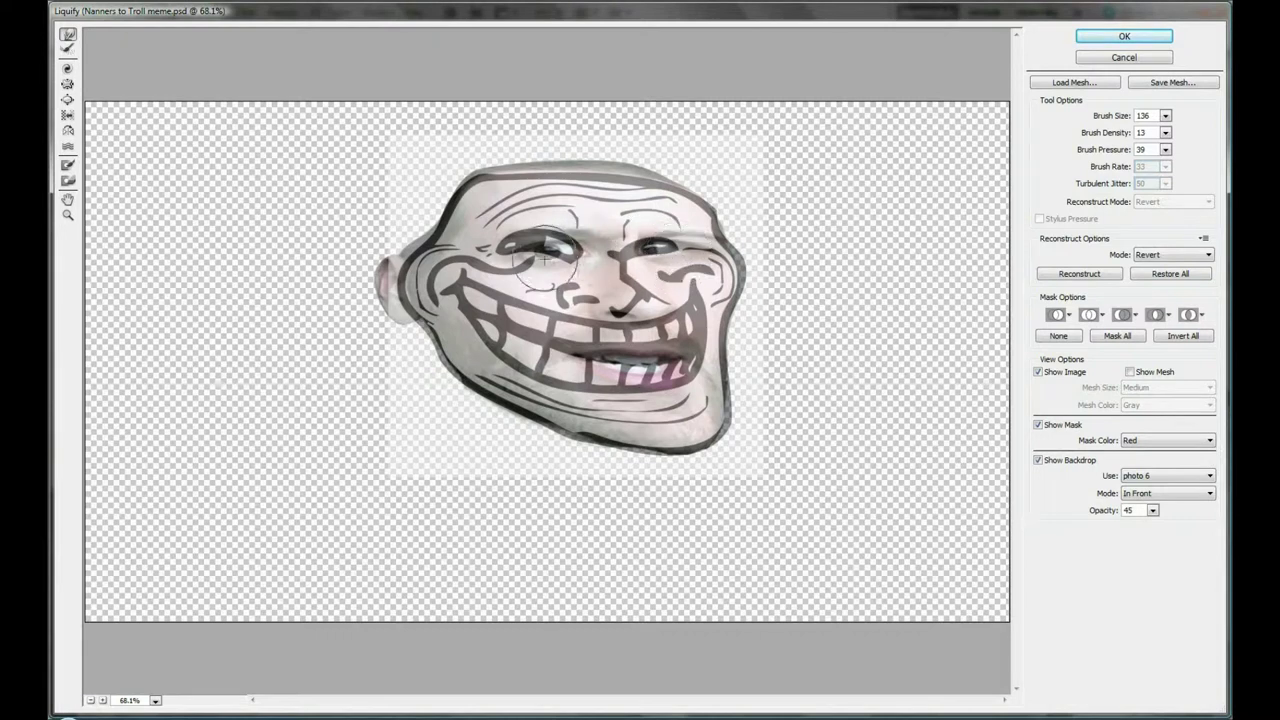
- Set Push Left at density 63, fade the backdrop to opacity 7, and reconstruct the eyebrow
left_click(67, 115)
left_click_drag(1122, 152, 1140, 150)
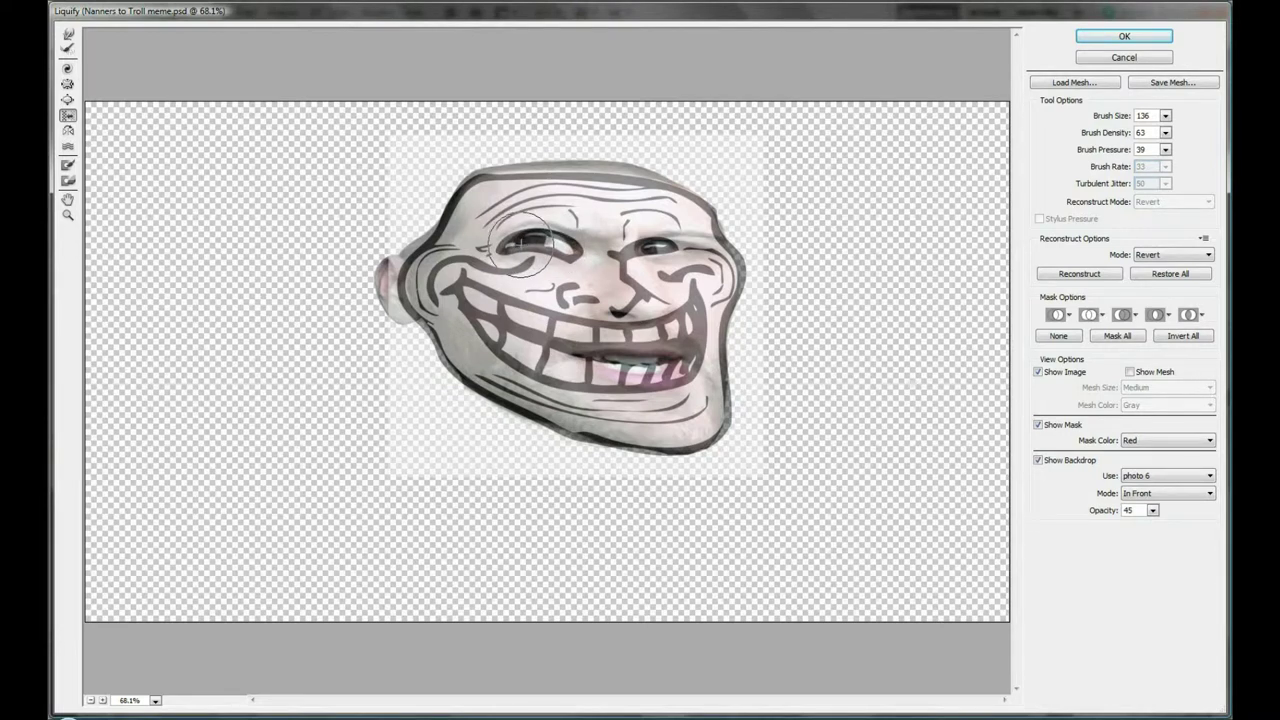
left_click_drag(1116, 532, 1084, 530)
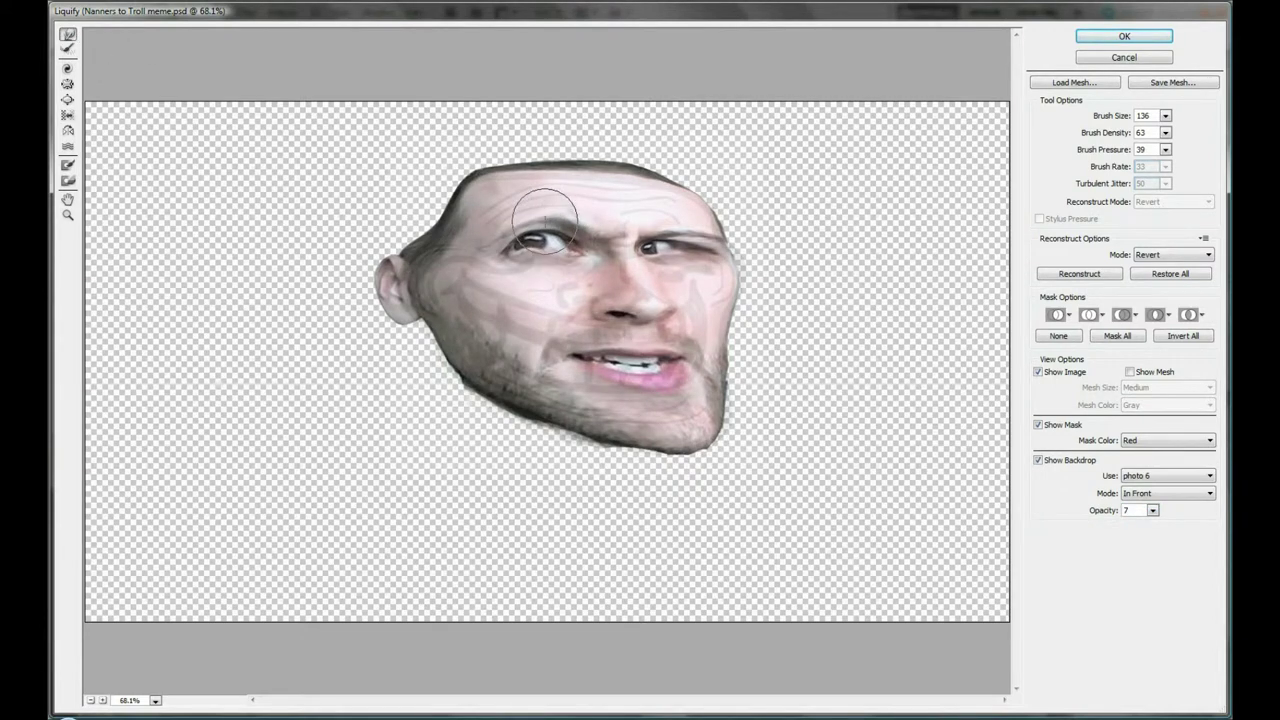
mouse_move(584, 218)
left_mouse_down()
mouse_move(686, 257)
mouse_move(720, 229)
left_mouse_up()
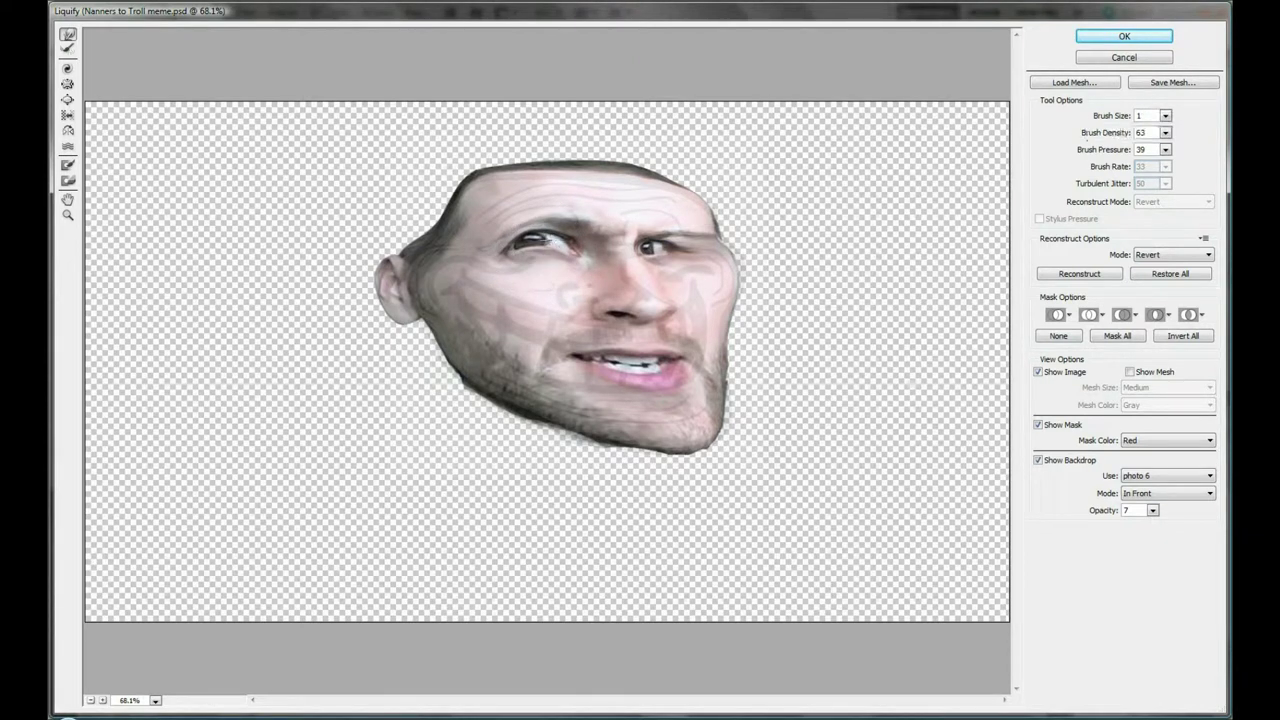
- Push Left the whole face askew with brushes 1020 and 736 at density 21, then apply
left_click(551, 243)
left_click(68, 115)
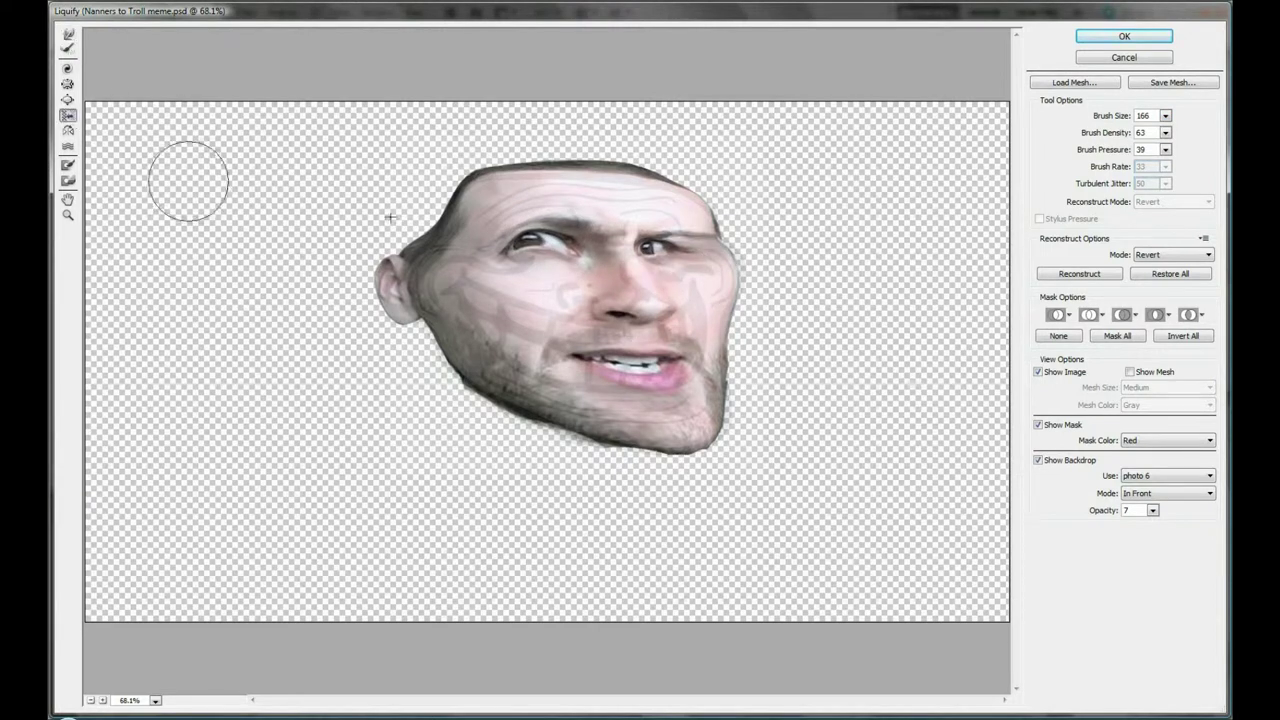
left_click(1166, 116)
left_click_drag(1110, 152, 1145, 152)
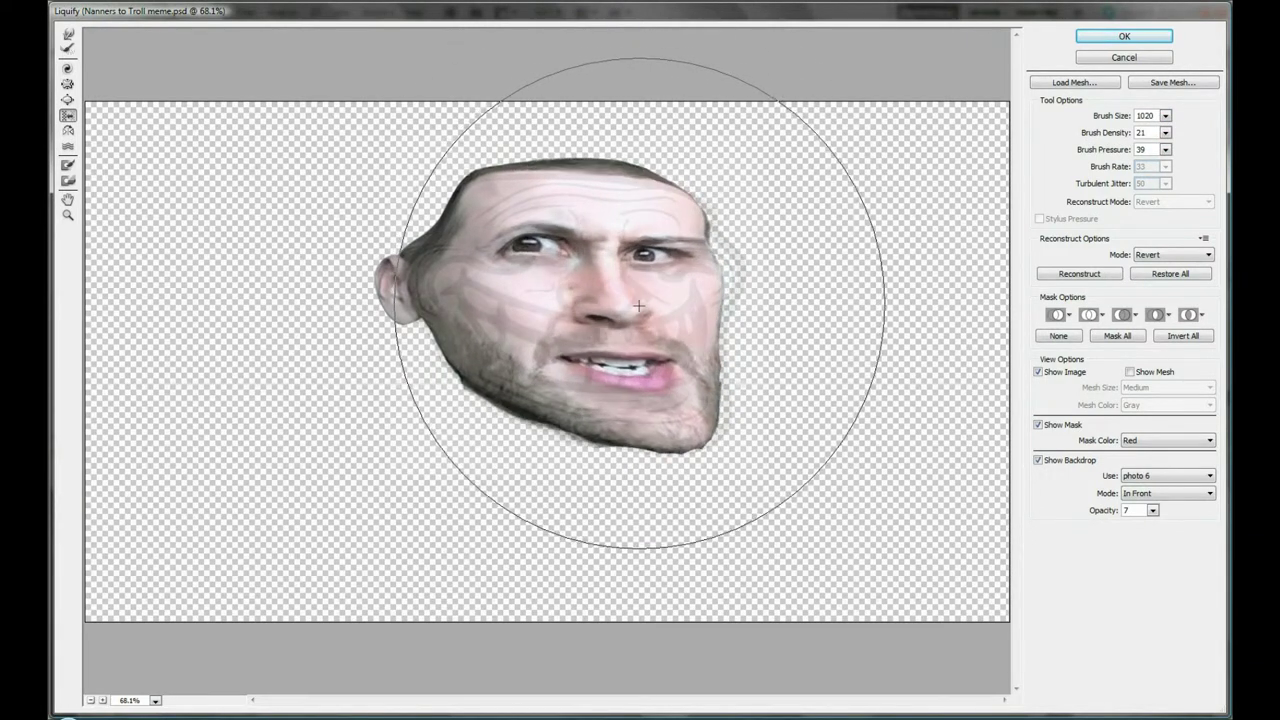
left_click_drag(636, 293, 645, 295)
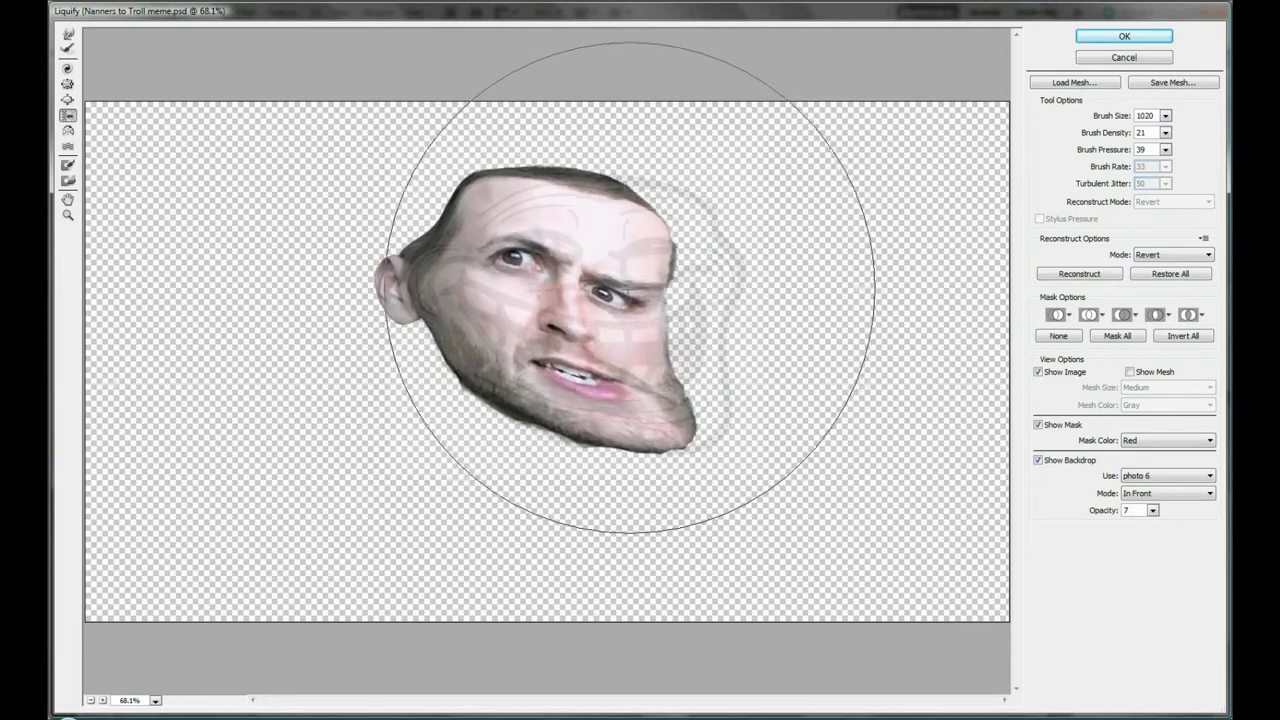
left_click_drag(1165, 115, 1145, 130)
left_click_drag(603, 307, 607, 316)
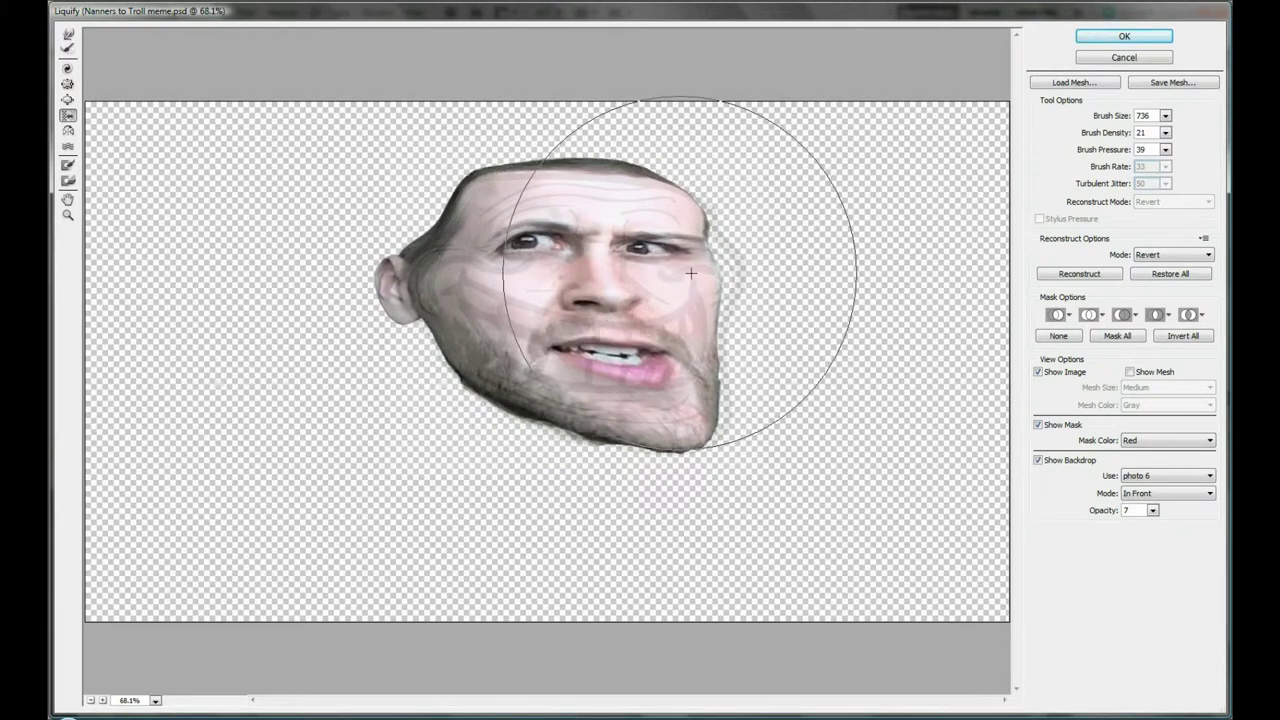
left_click(1124, 36)
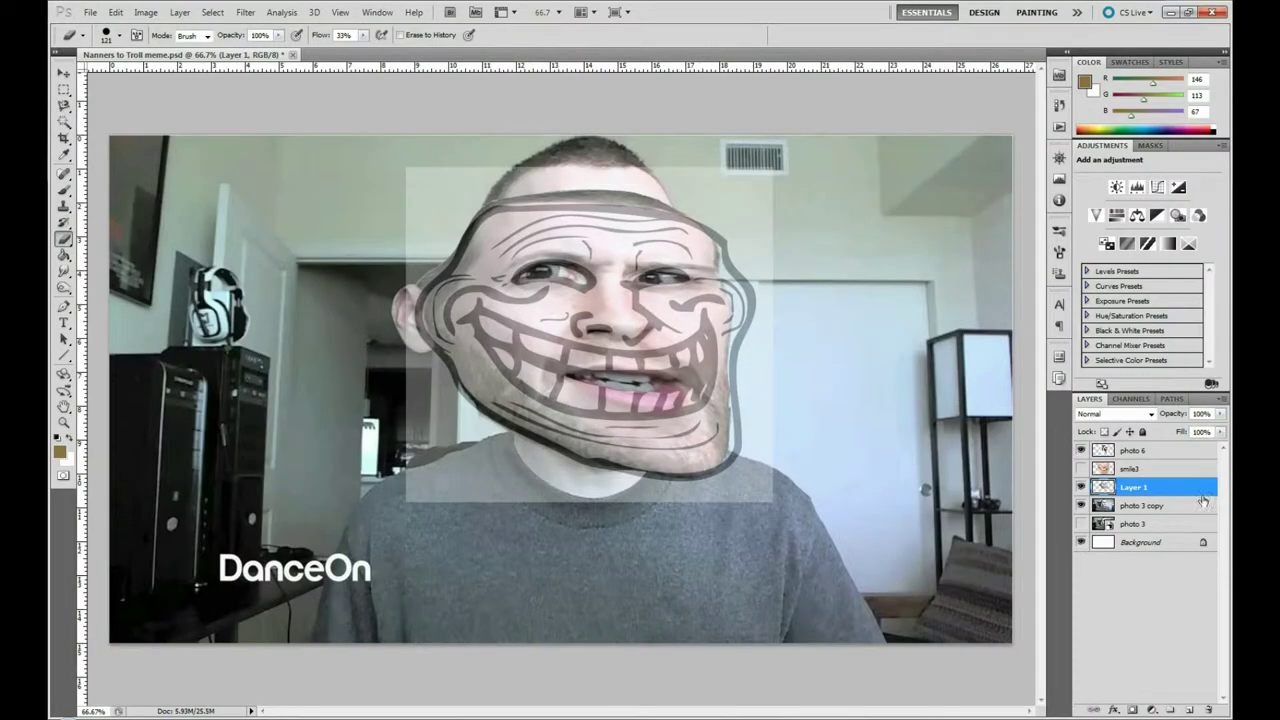
- Clone-stamp wall texture over the hair above the head on 'photo 3 copy', undoing a stray dab
left_click(1150, 505)
left_click(63, 206)
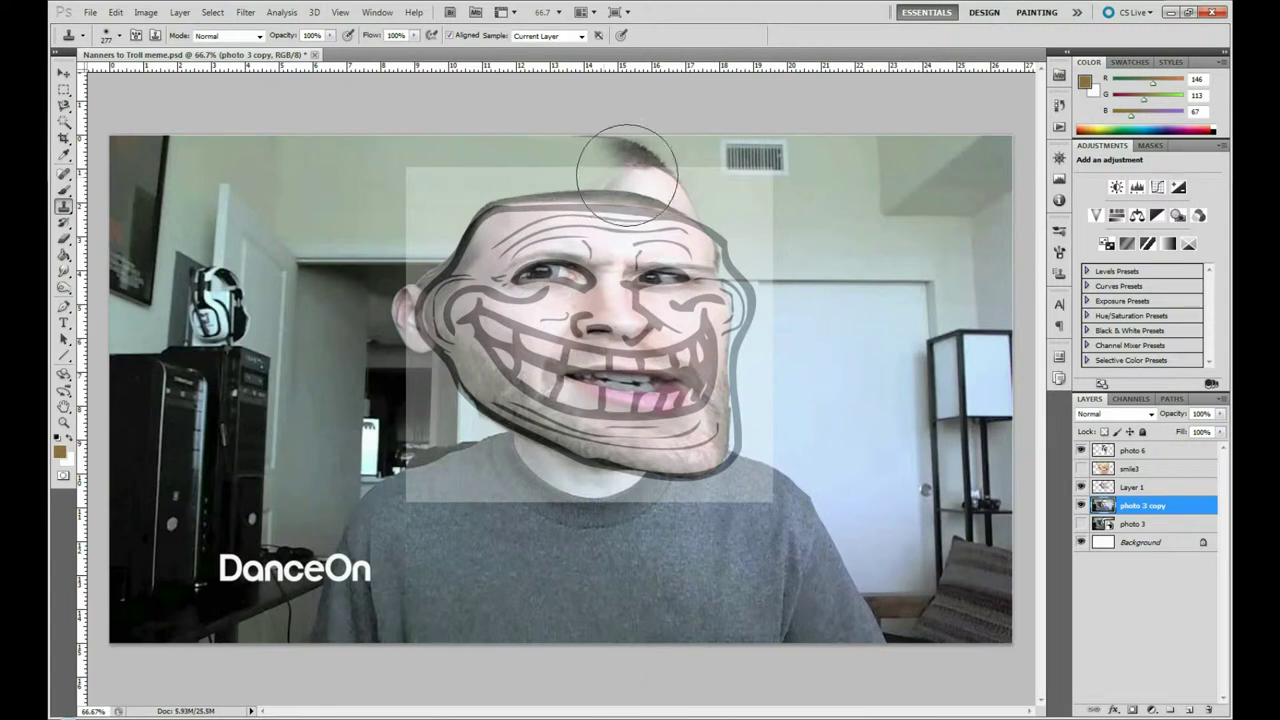
left_click(423, 163, "alt")
left_click_drag(629, 143, 655, 190)
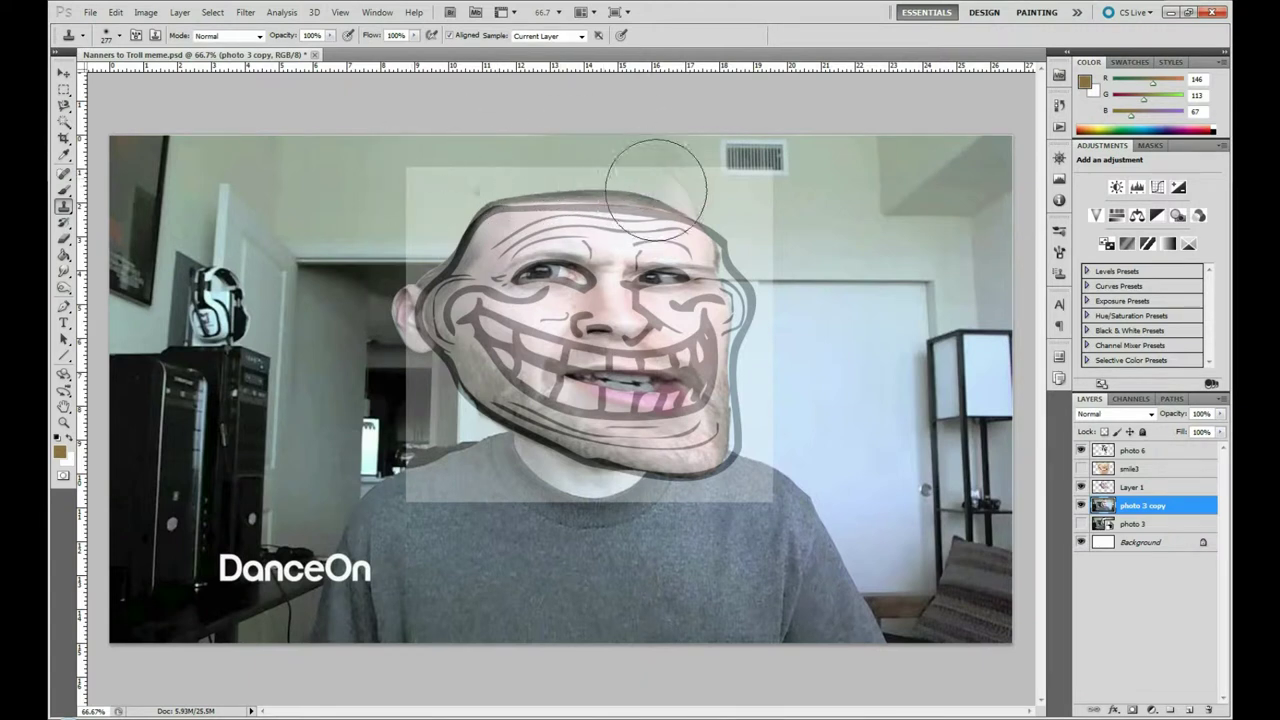
left_click_drag(514, 163, 694, 200)
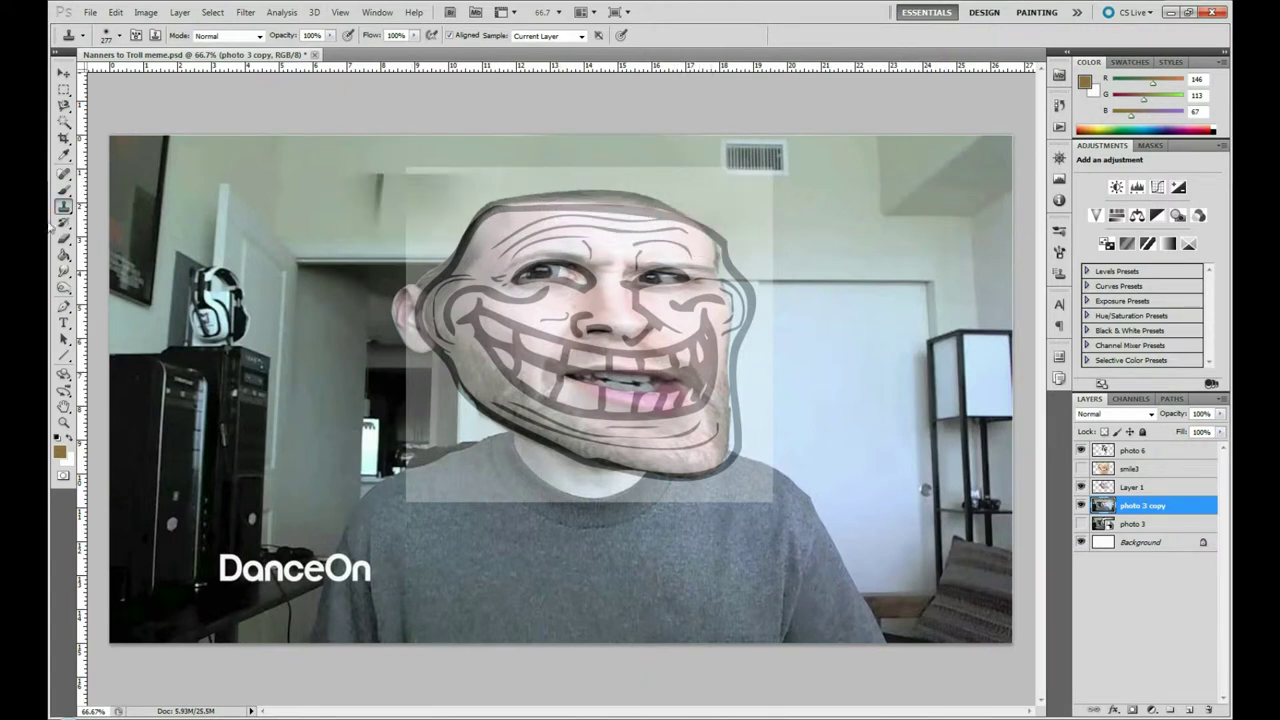
left_click(818, 376)
key("ctrl+z")
left_click(1130, 488)
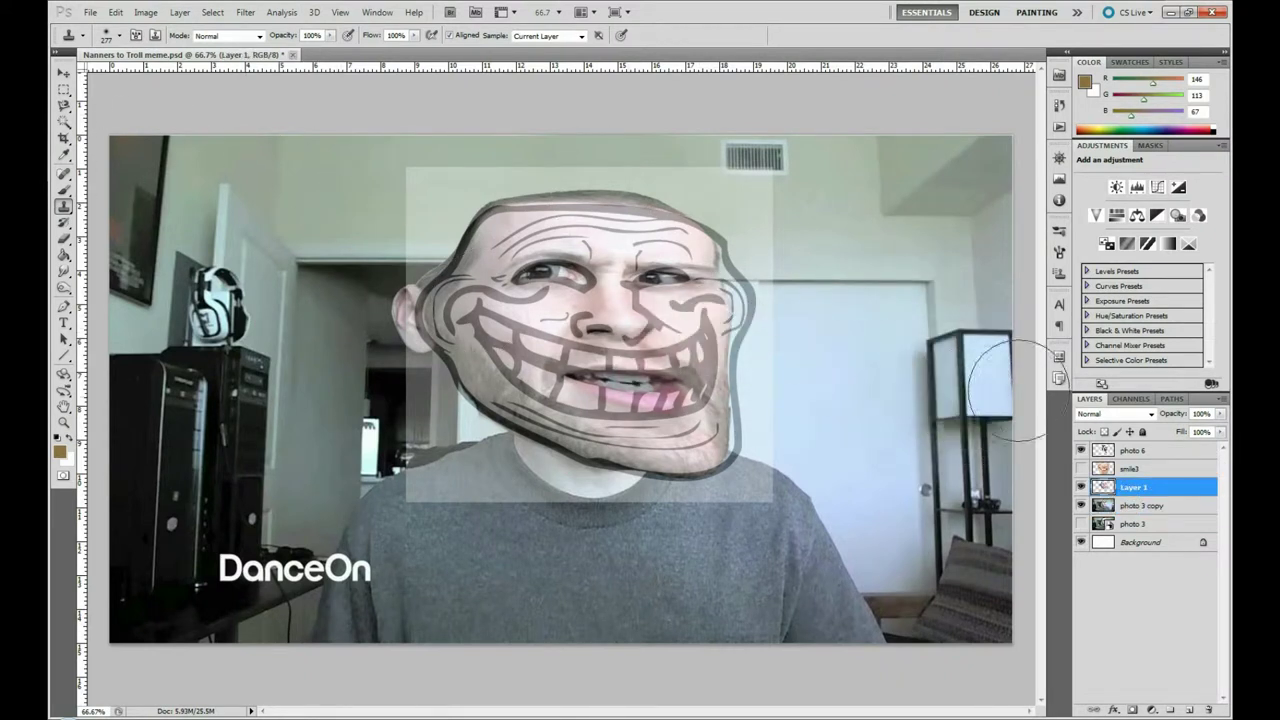
left_click(245, 12)
- Liquify Layer 1 again against photo 6 at 31%, forward-warping the face near the right eye
left_click(265, 84)
left_click(1167, 475)
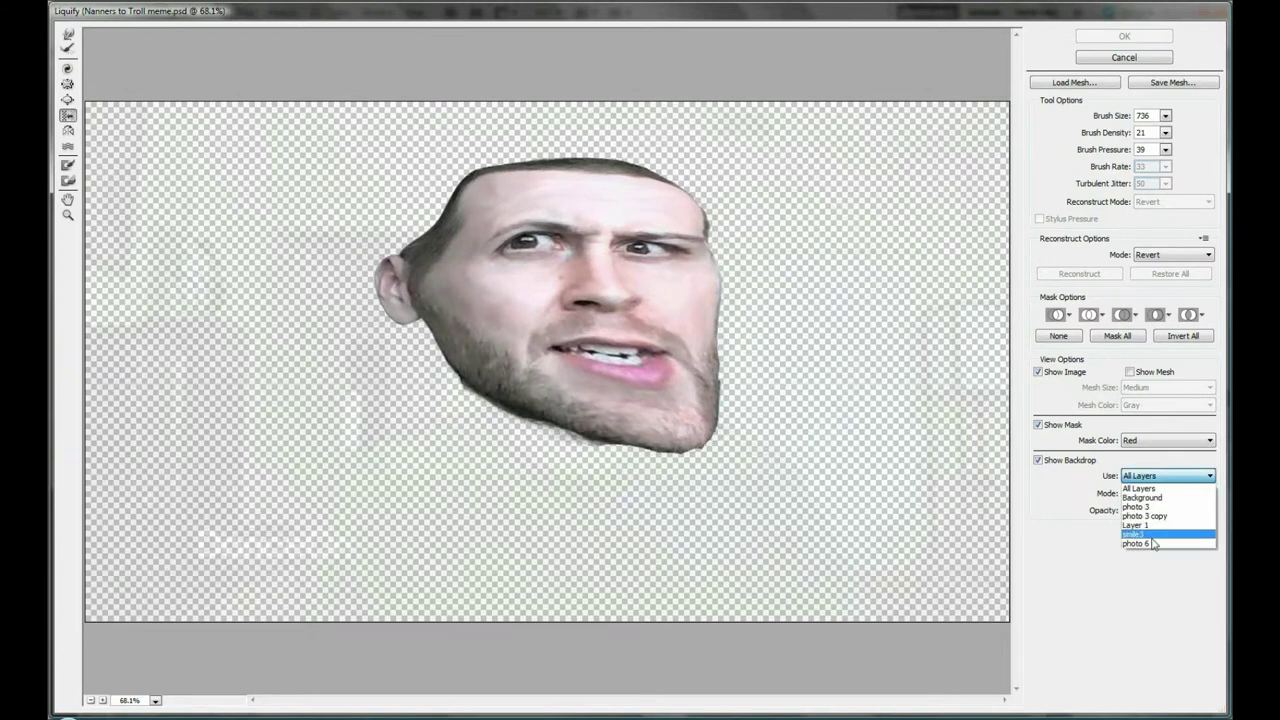
left_click(1150, 531)
left_click_drag(1089, 533, 1109, 531)
left_click_drag(1165, 115, 1118, 135)
key("w")
left_click_drag(717, 271, 716, 264)
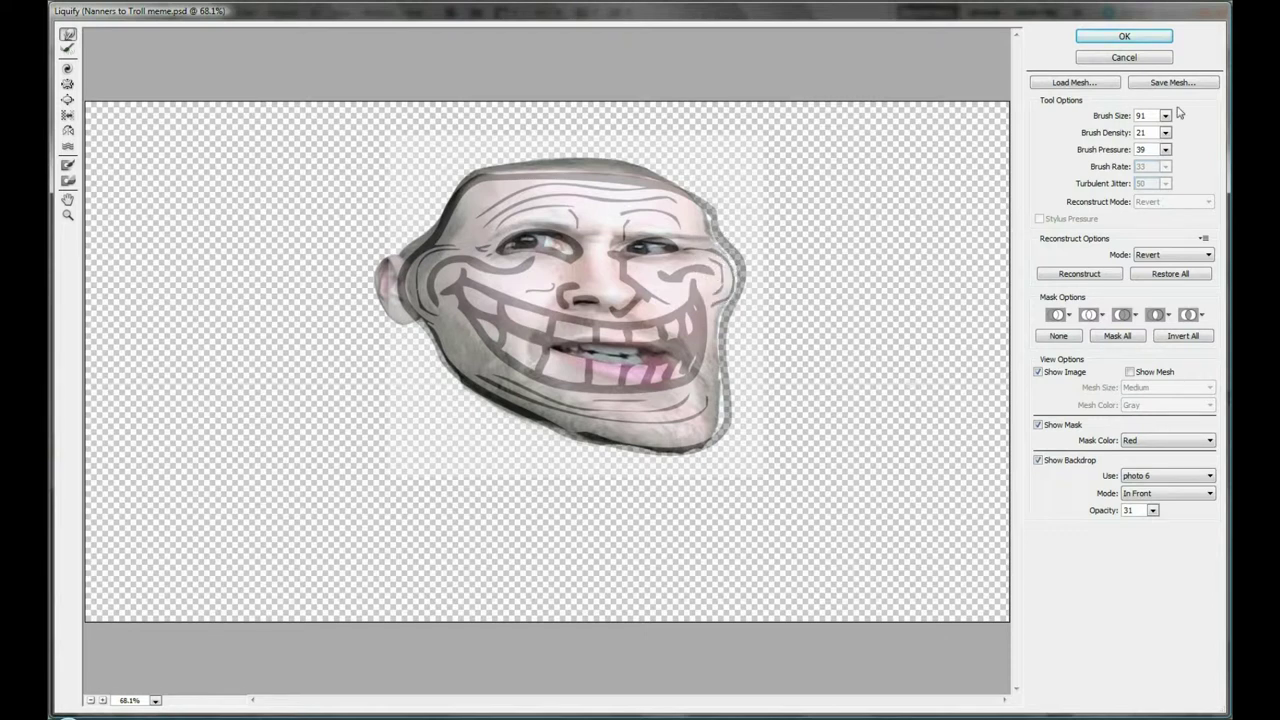
left_click(720, 229)
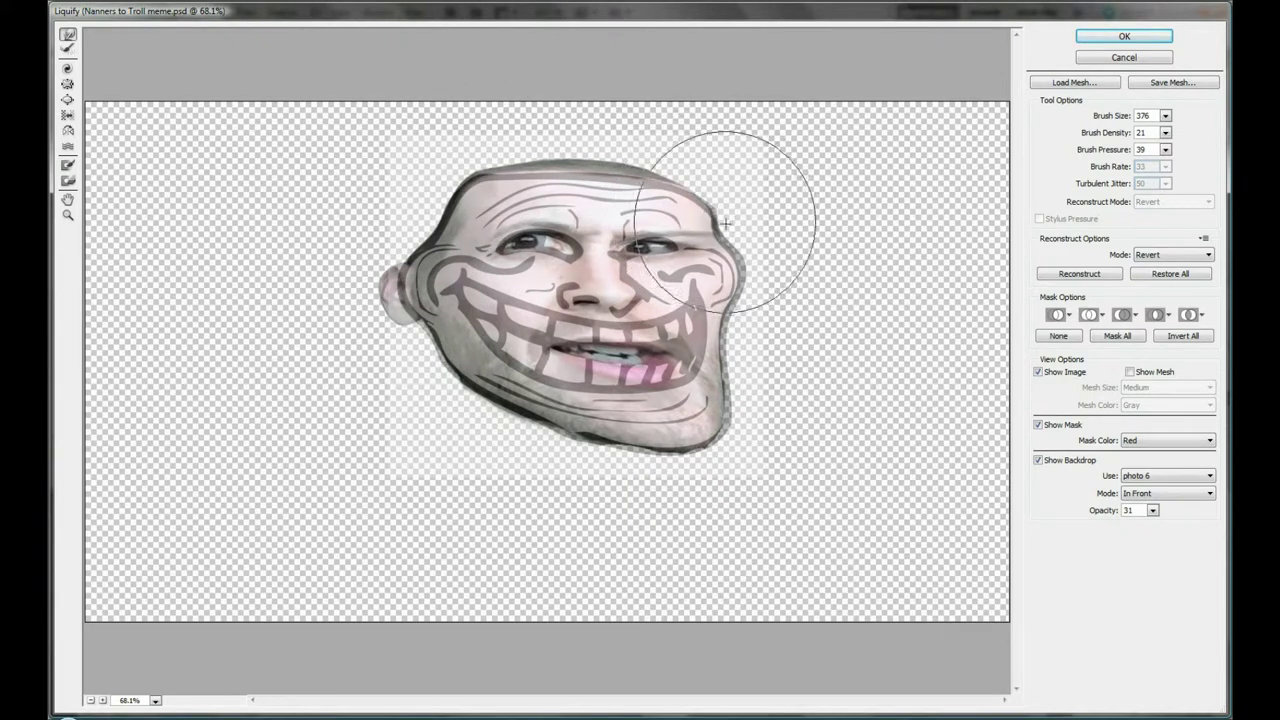
left_click(1127, 35)
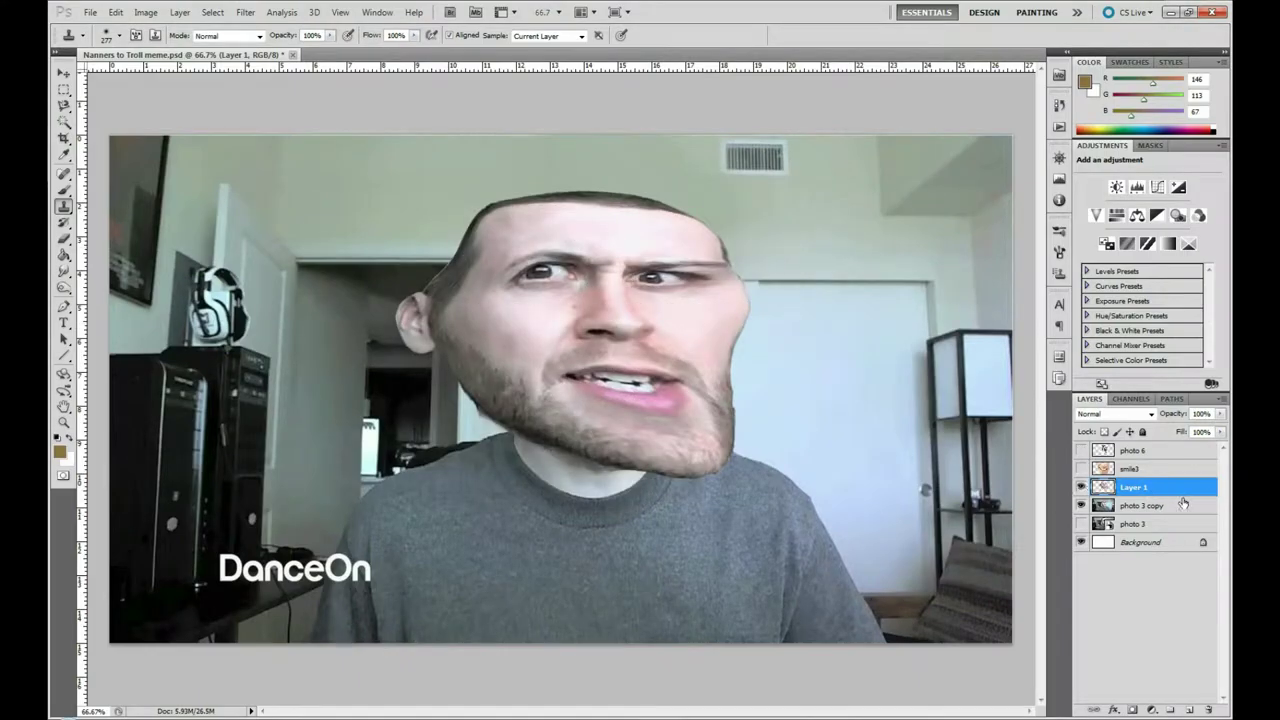
- Trace smile3's teeth with the Pen tool, invert the selection, and delete everything else
left_click(1140, 468)
left_click(1080, 468)
left_click(64, 308)
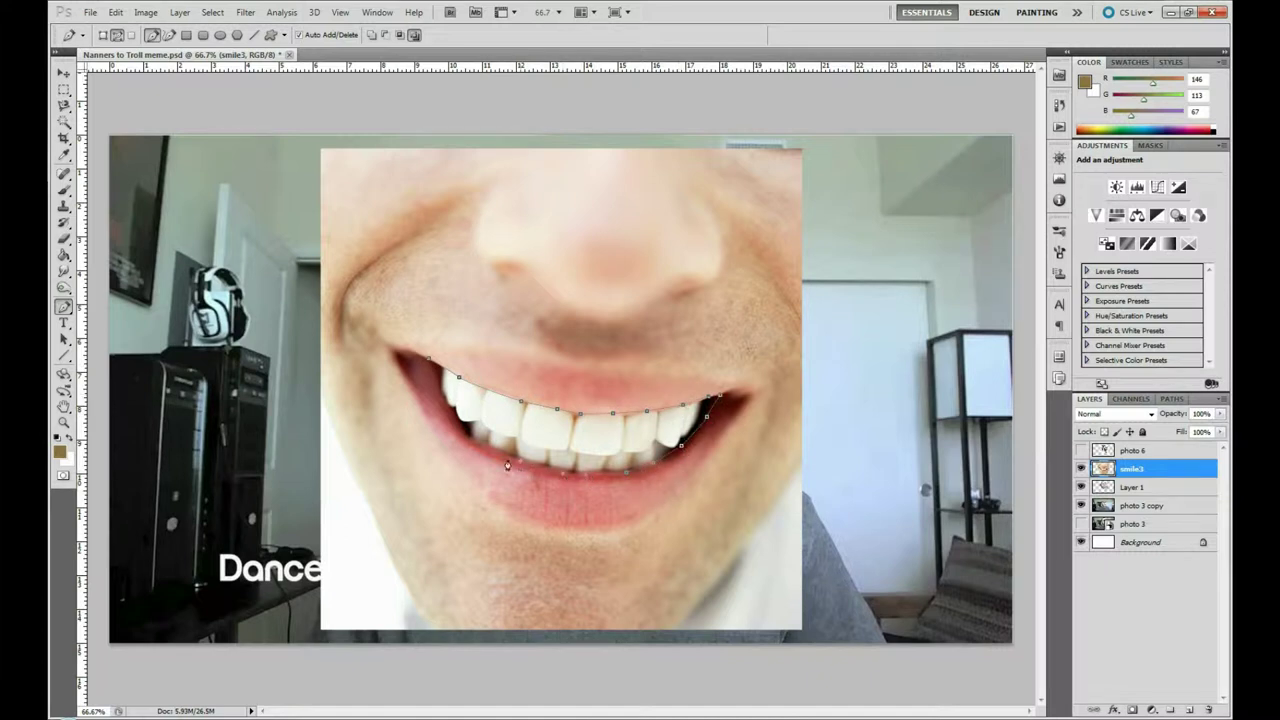
right_click(514, 426)
left_click(557, 491)
key("Return")
left_click(212, 12)
left_click(235, 66)
left_click(63, 238)
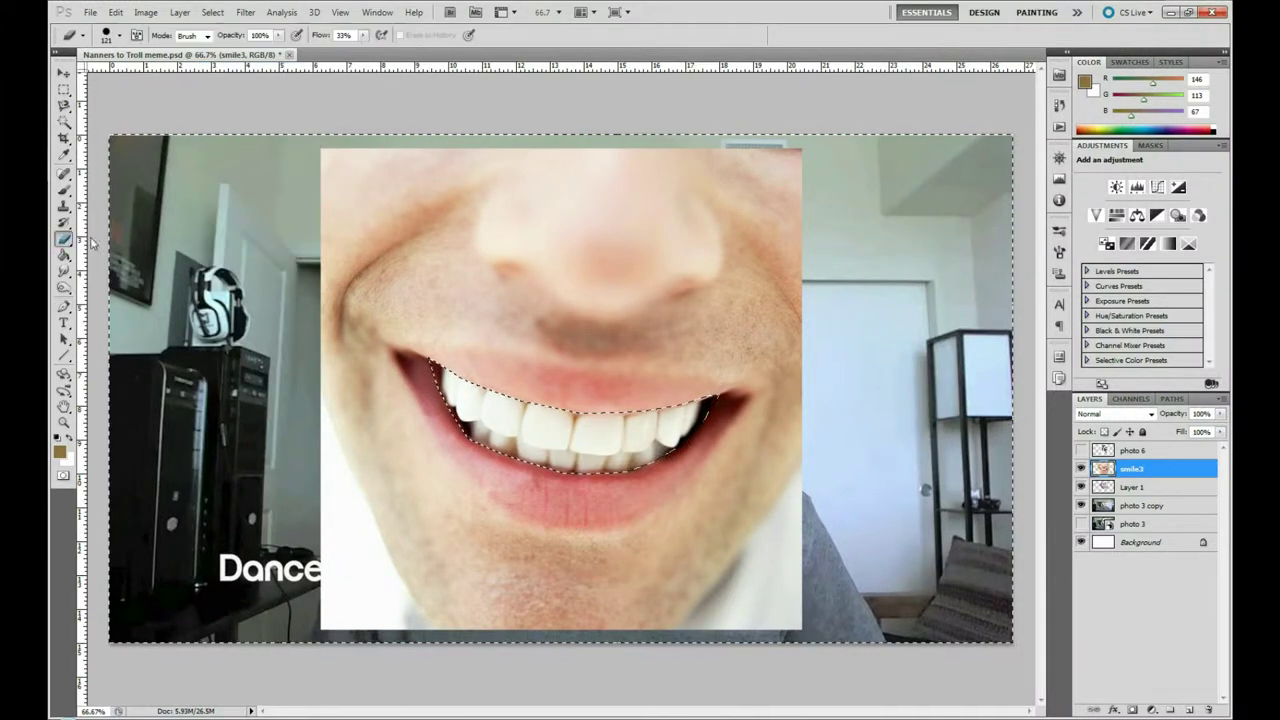
key("Delete")
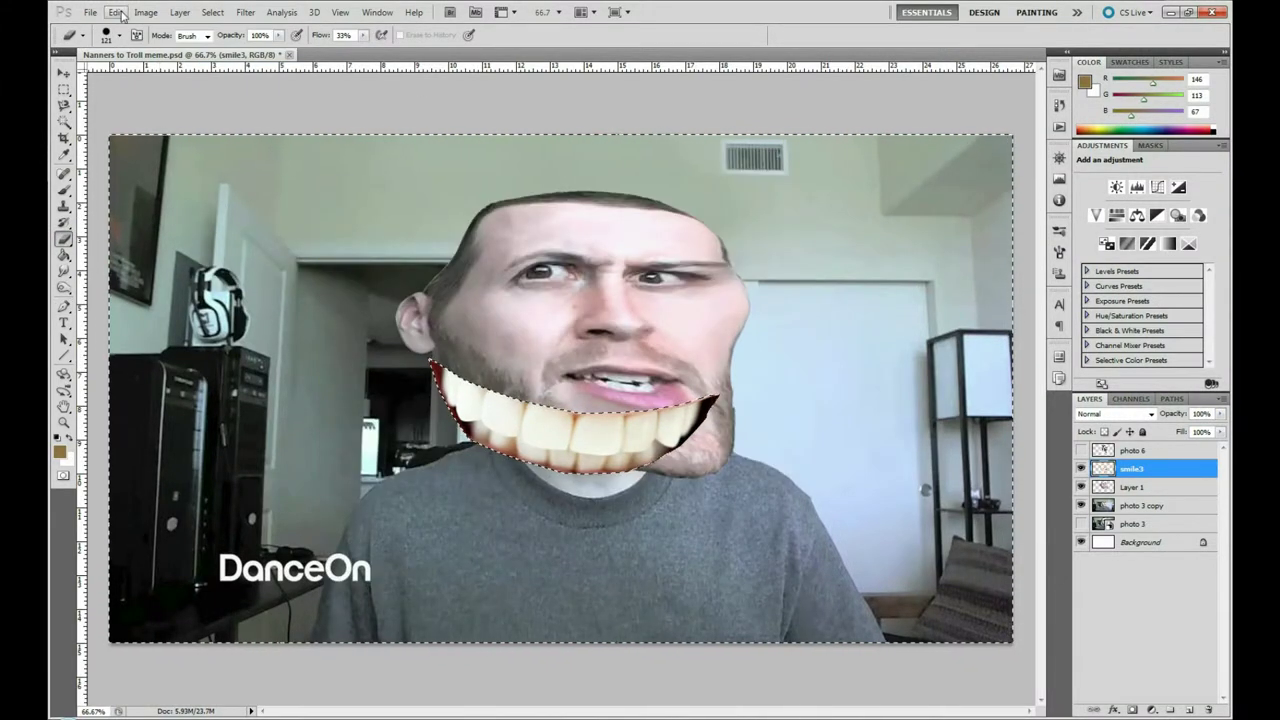
left_click(212, 12)
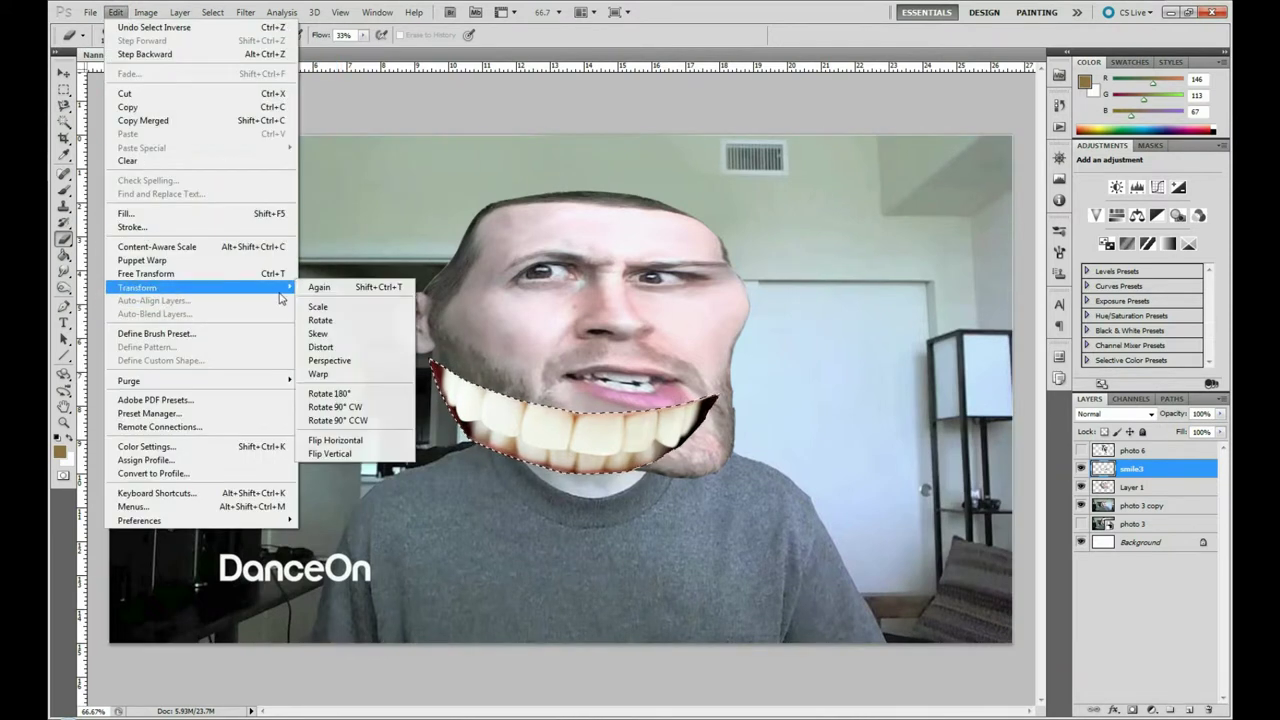
- Warp the teeth up toward the right cheek and skew them to the right
left_click(317, 373)
left_click_drag(620, 440, 628, 364)
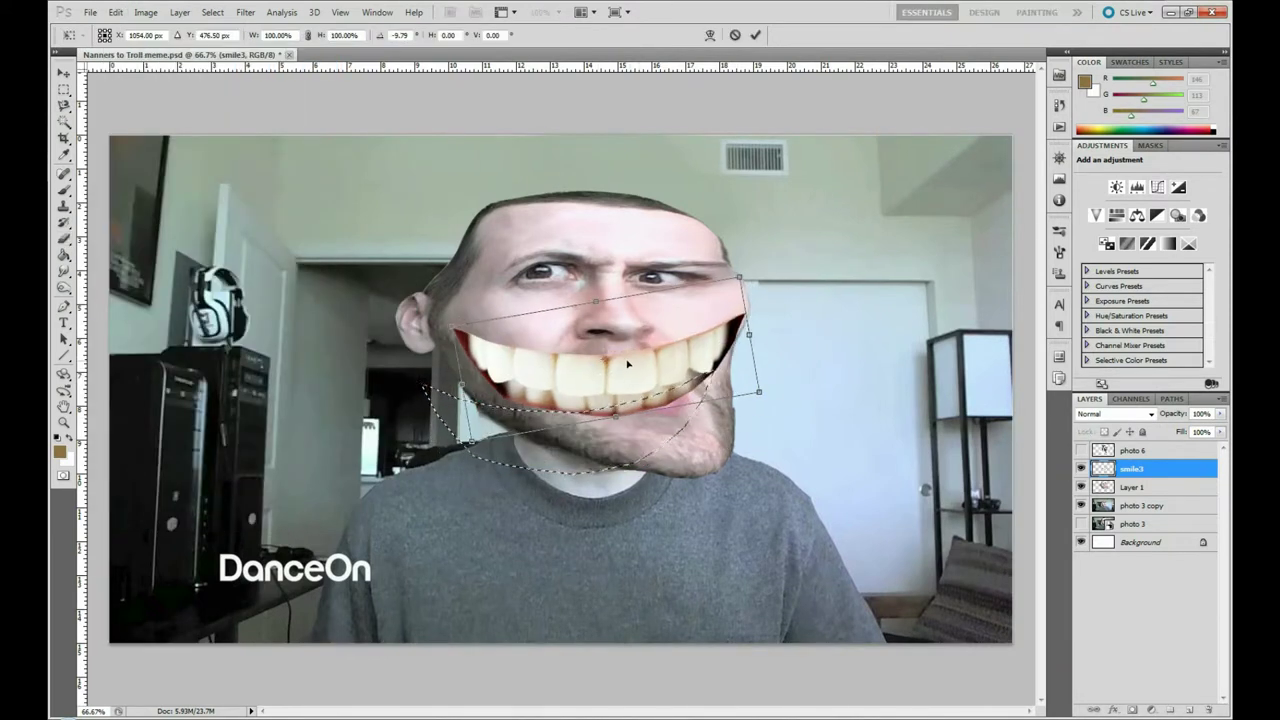
left_click(115, 12)
left_click(340, 400)
left_click_drag(637, 382, 958, 450)
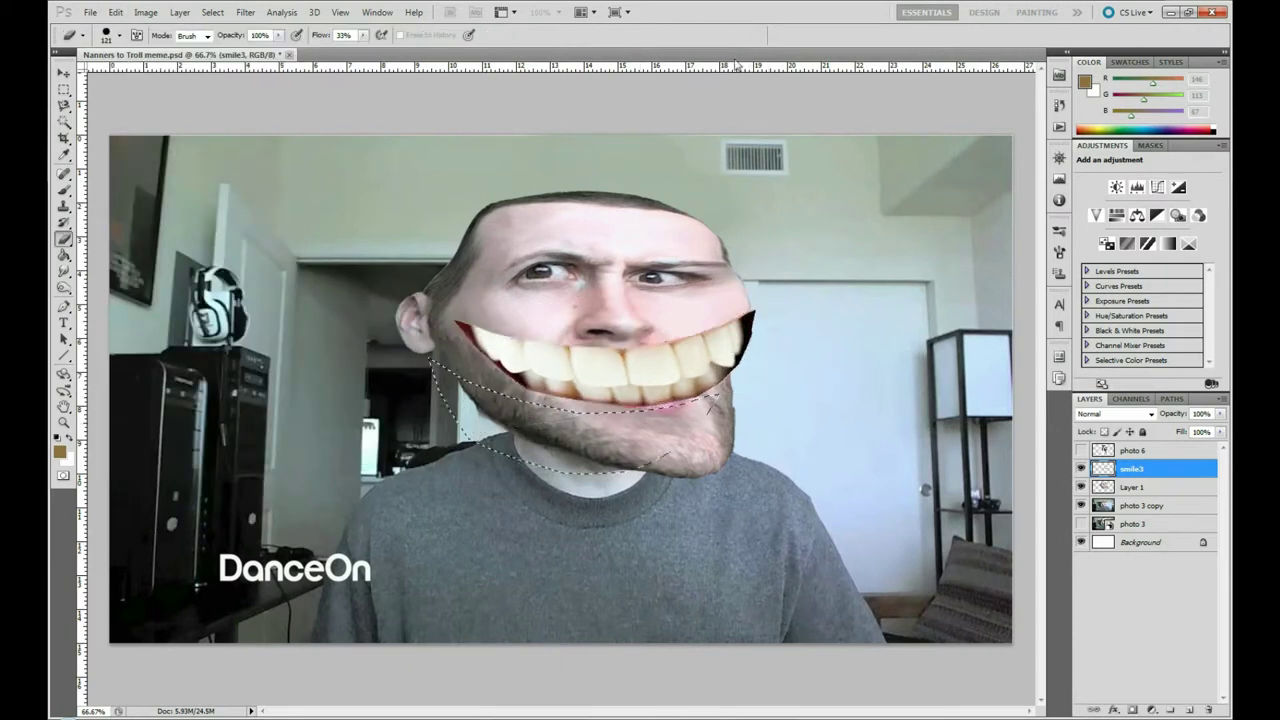
- Move the teeth up onto the troll mouth and rotate them to follow the grin
left_click(116, 12)
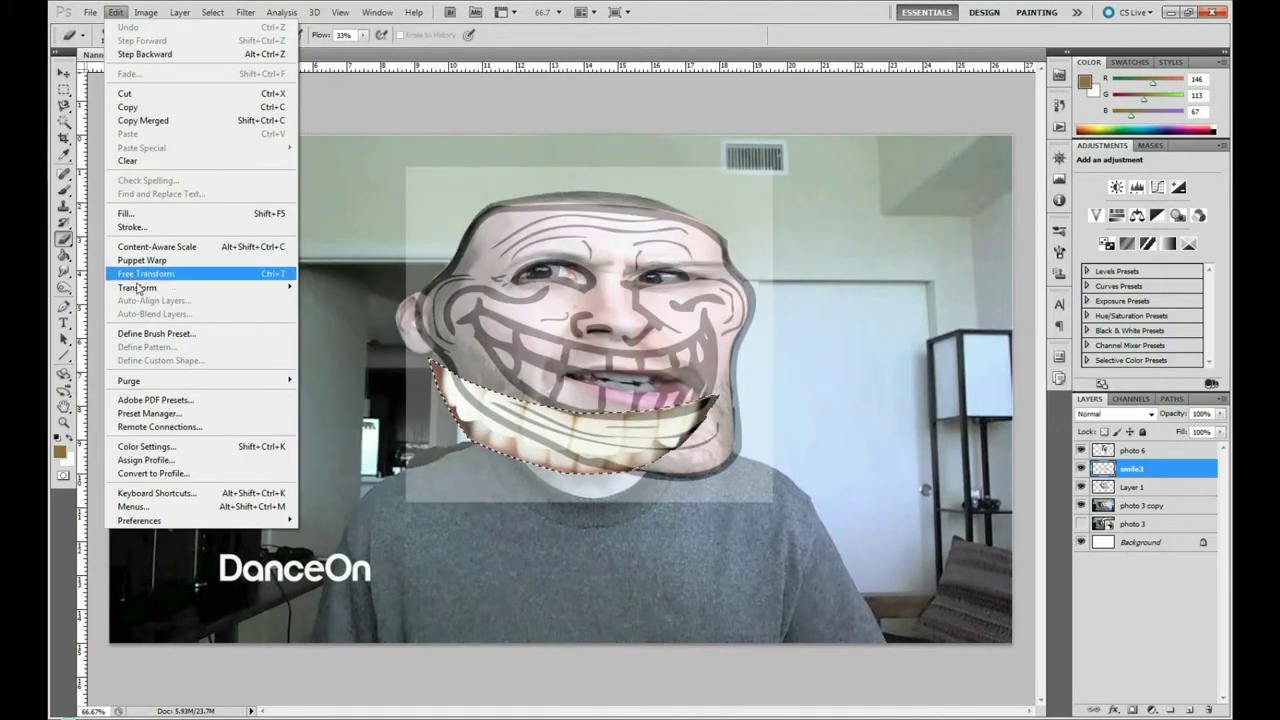
left_click(150, 275)
left_click_drag(565, 445, 578, 385)
left_click(116, 12)
left_click_drag(764, 304, 755, 285)
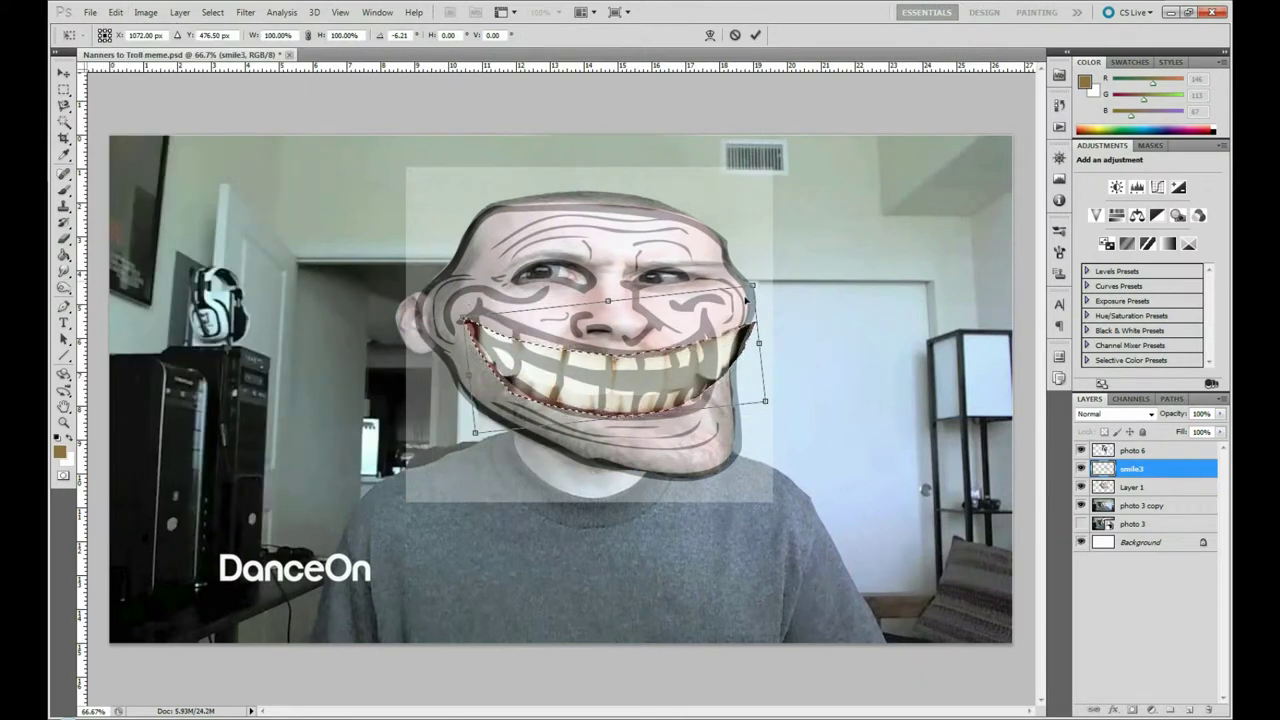
left_click_drag(621, 383, 628, 368)
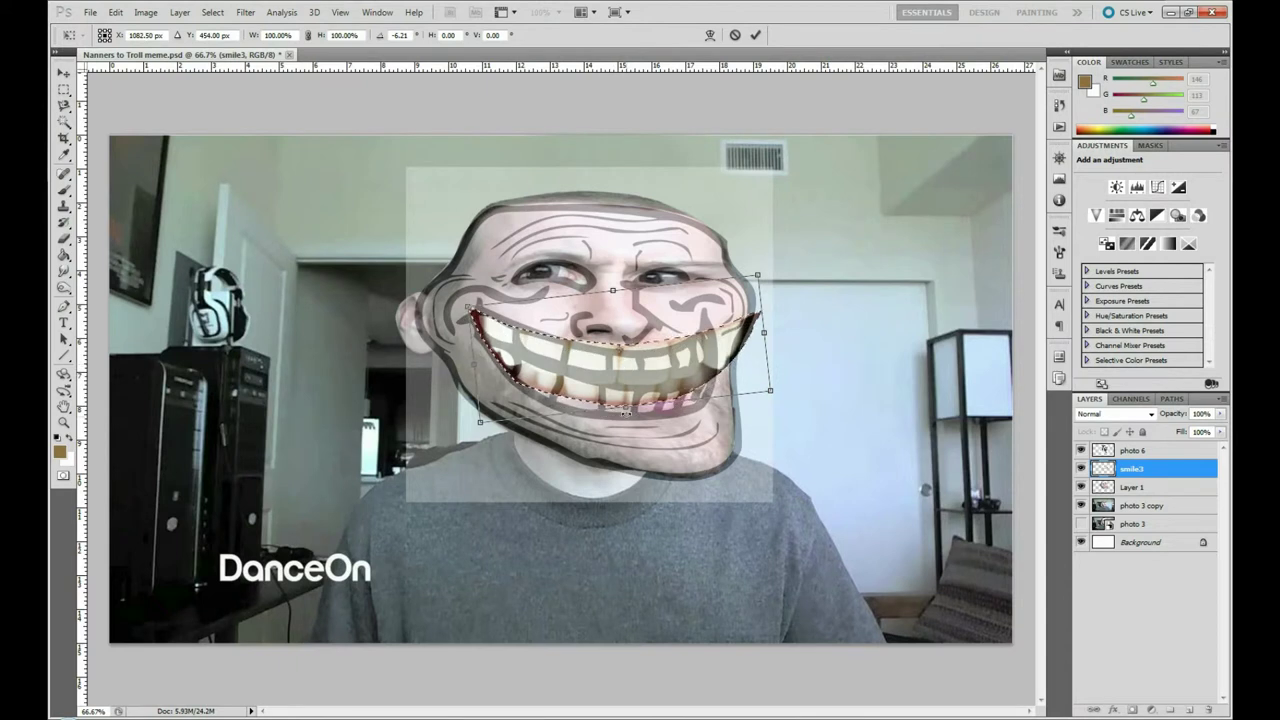
- Scale the teeth taller and narrower, and slant their bottom edge right
left_click(116, 12)
left_click(345, 331)
left_click_drag(625, 412, 625, 420)
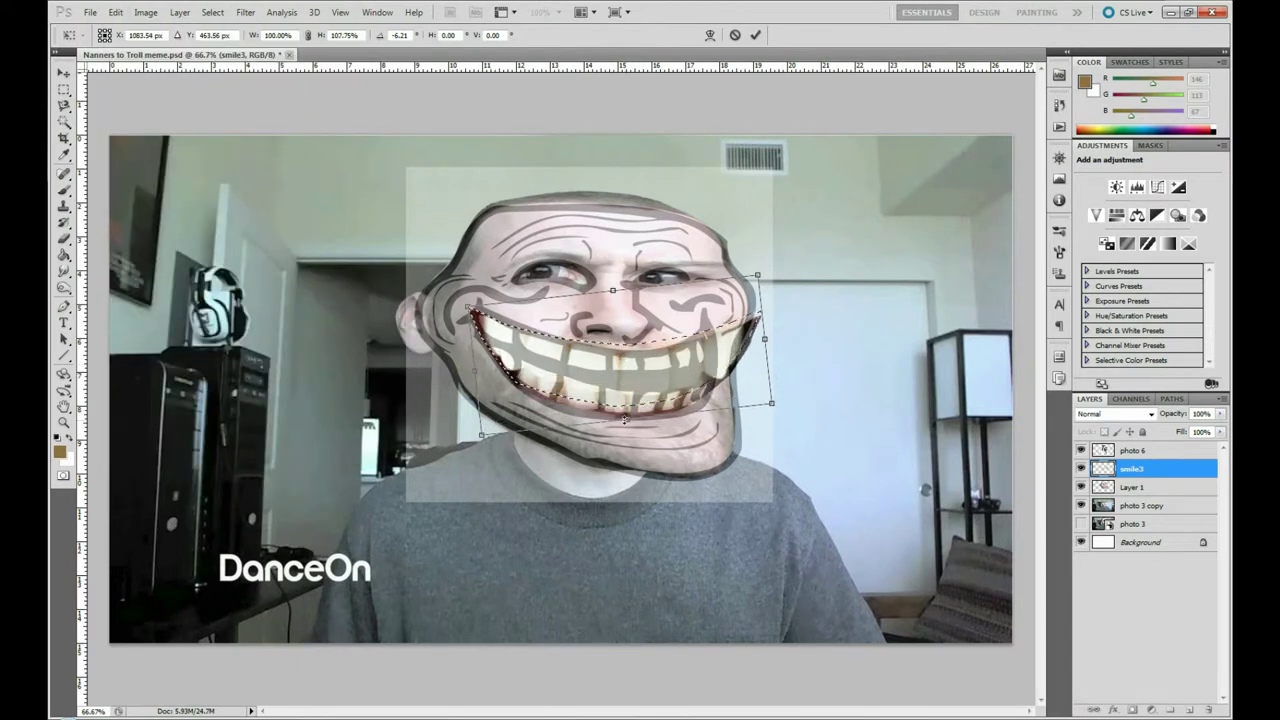
left_click_drag(763, 339, 715, 340)
left_click(116, 12)
left_click(345, 351)
left_click_drag(600, 423, 622, 432)
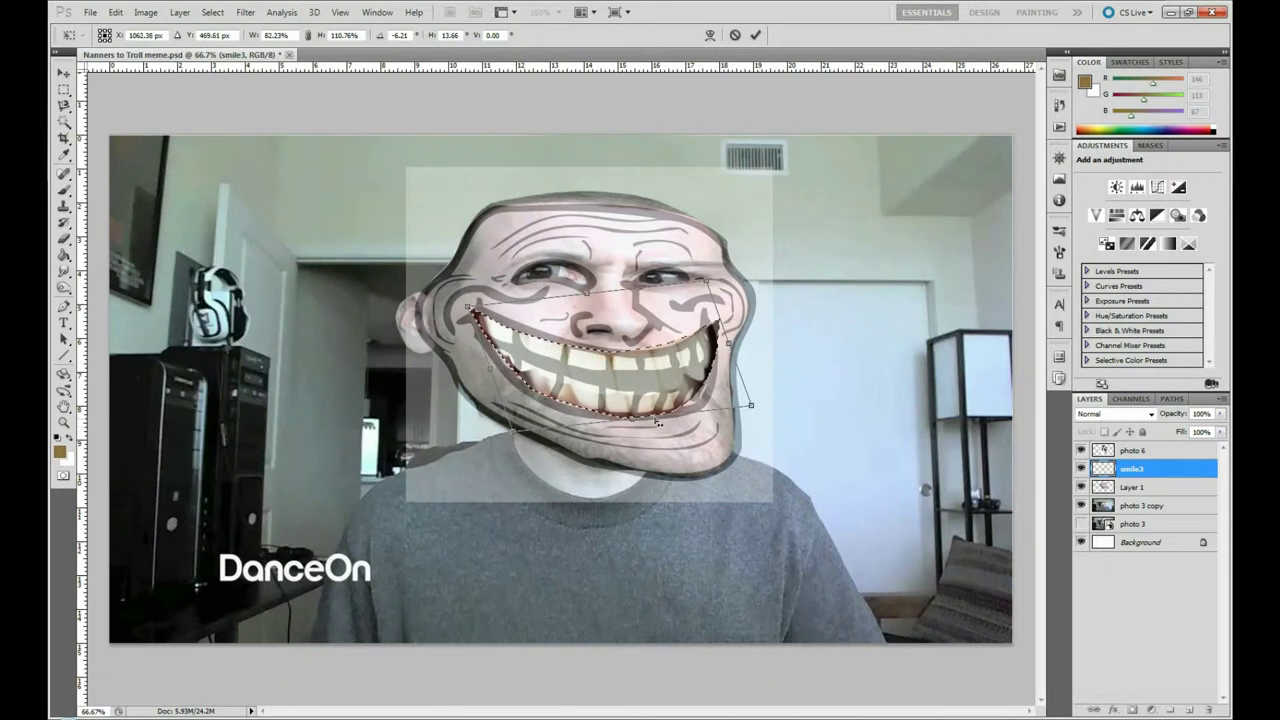
- Skew the teeth's bottom further right, apply the transform, and hide photo 6
left_click(116, 12)
left_click(345, 351)
left_click_drag(630, 420, 638, 424)
key("Return")
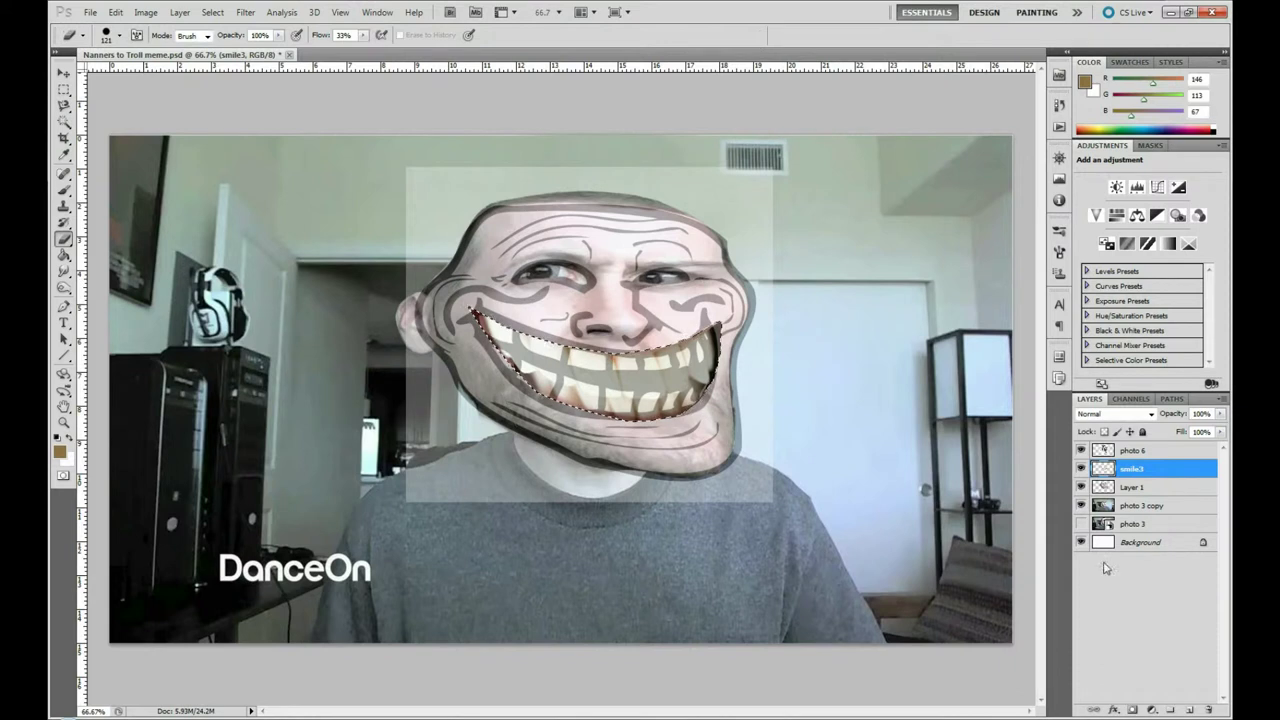
left_click(1080, 450)
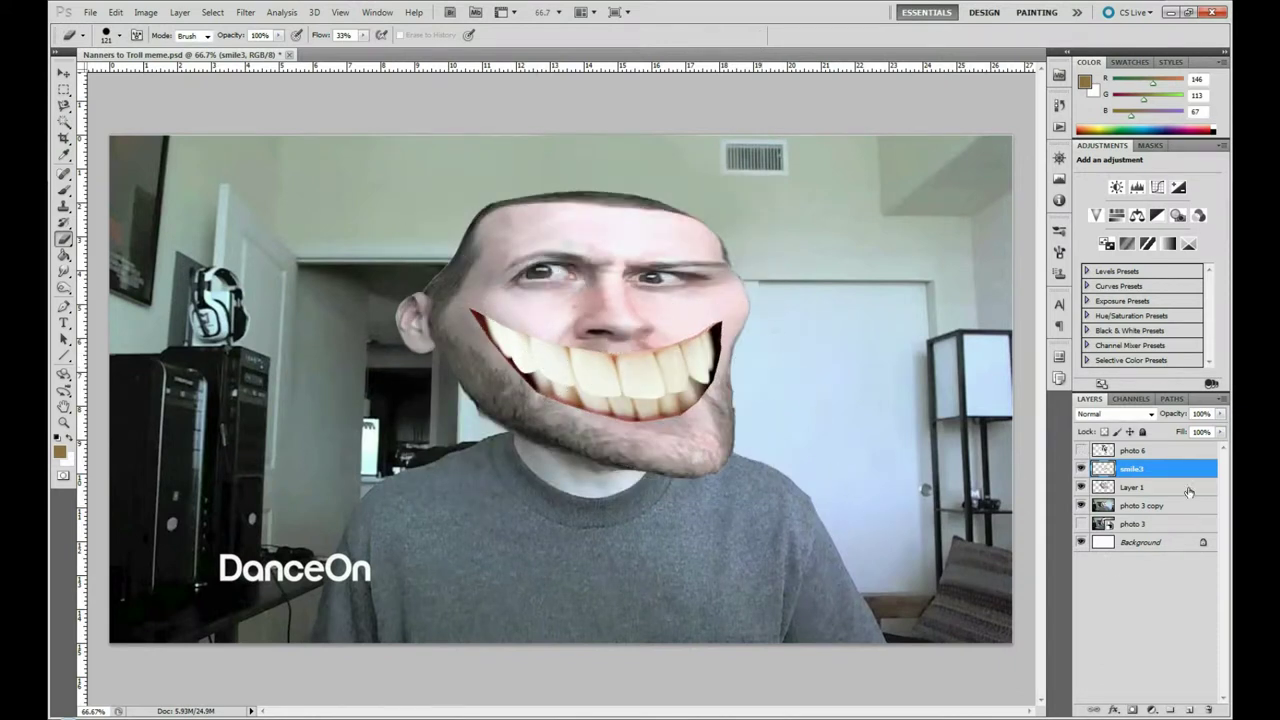
- Try Dissolve on the smile3 layer, then set it back to Normal
left_click(1152, 414)
left_click(1110, 66)
left_click(1221, 413)
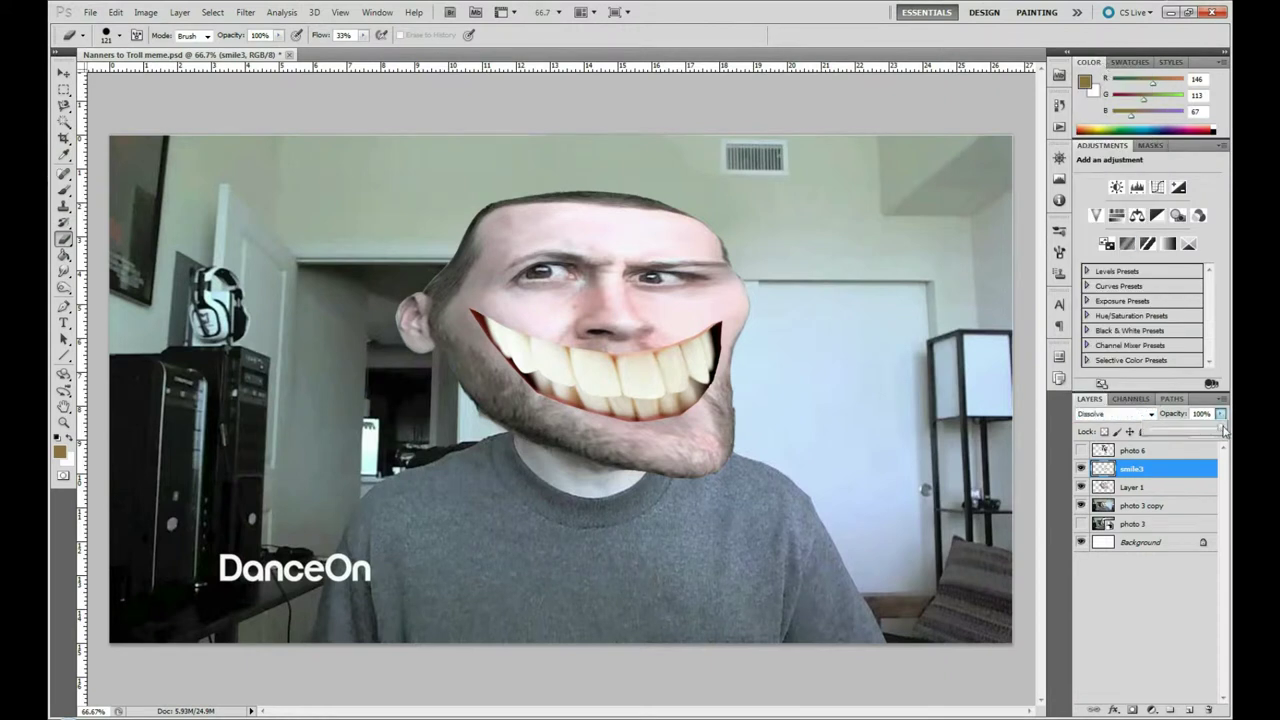
left_click(1222, 427)
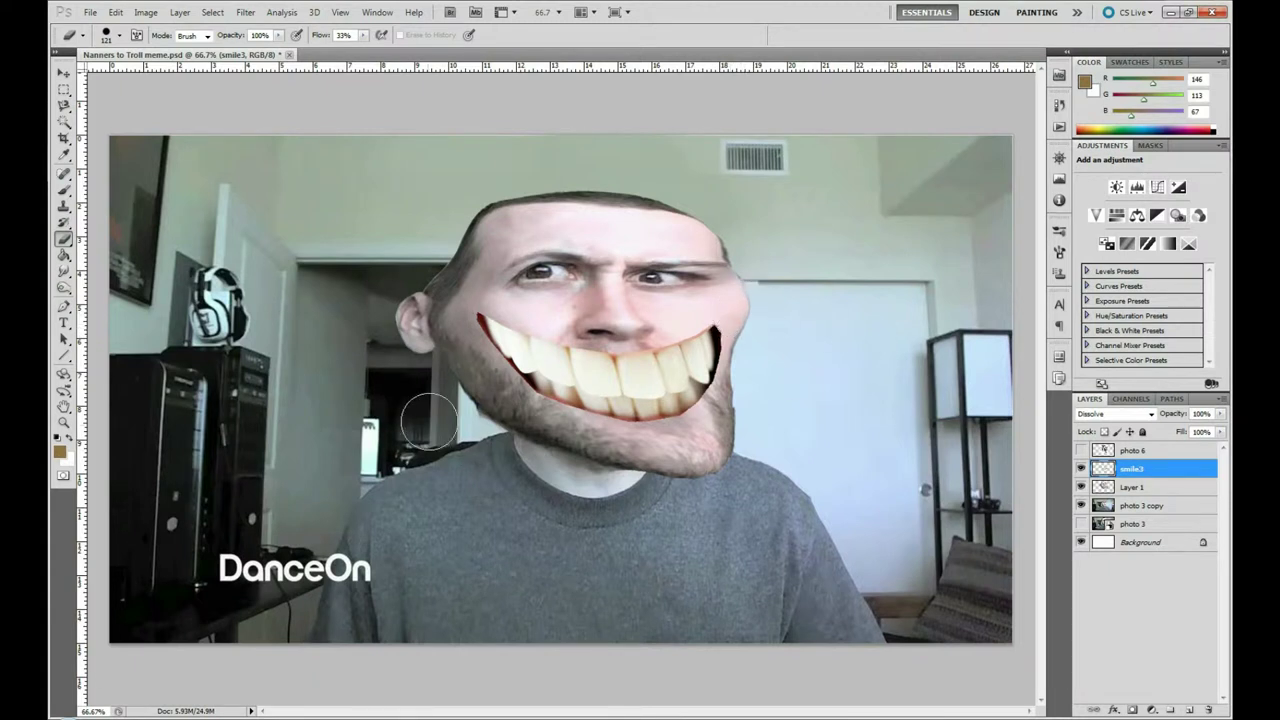
left_click(1115, 413)
left_click(1088, 51)
- Preview the Lighter Color and Lighten blend modes on the teeth
left_click(1115, 413)
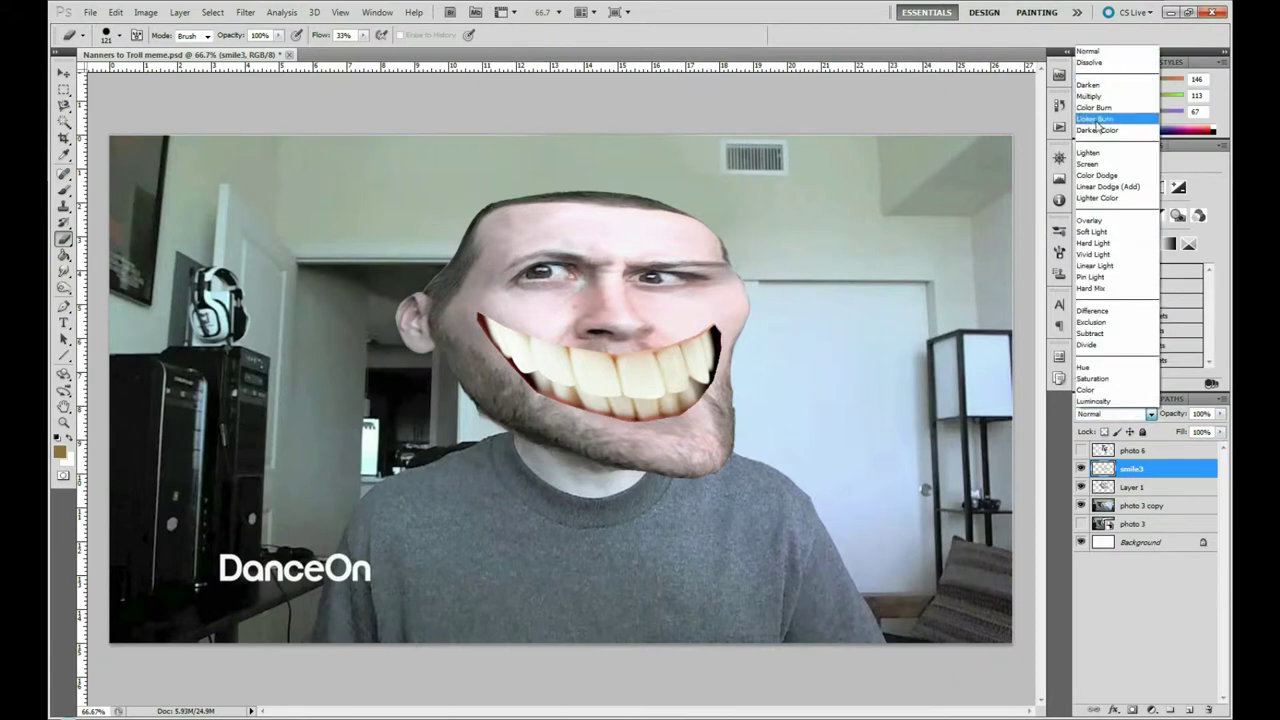
left_click(1097, 197)
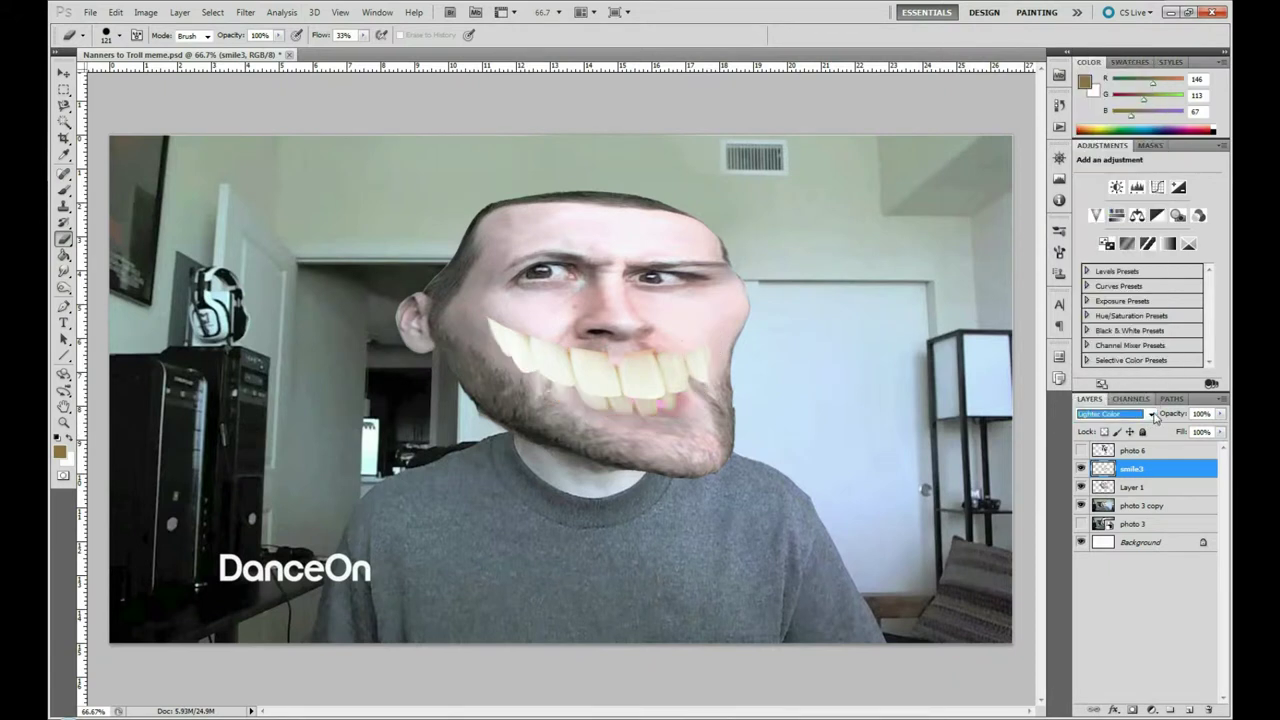
left_click(1115, 413)
left_click(1088, 152)
left_click(1115, 413)
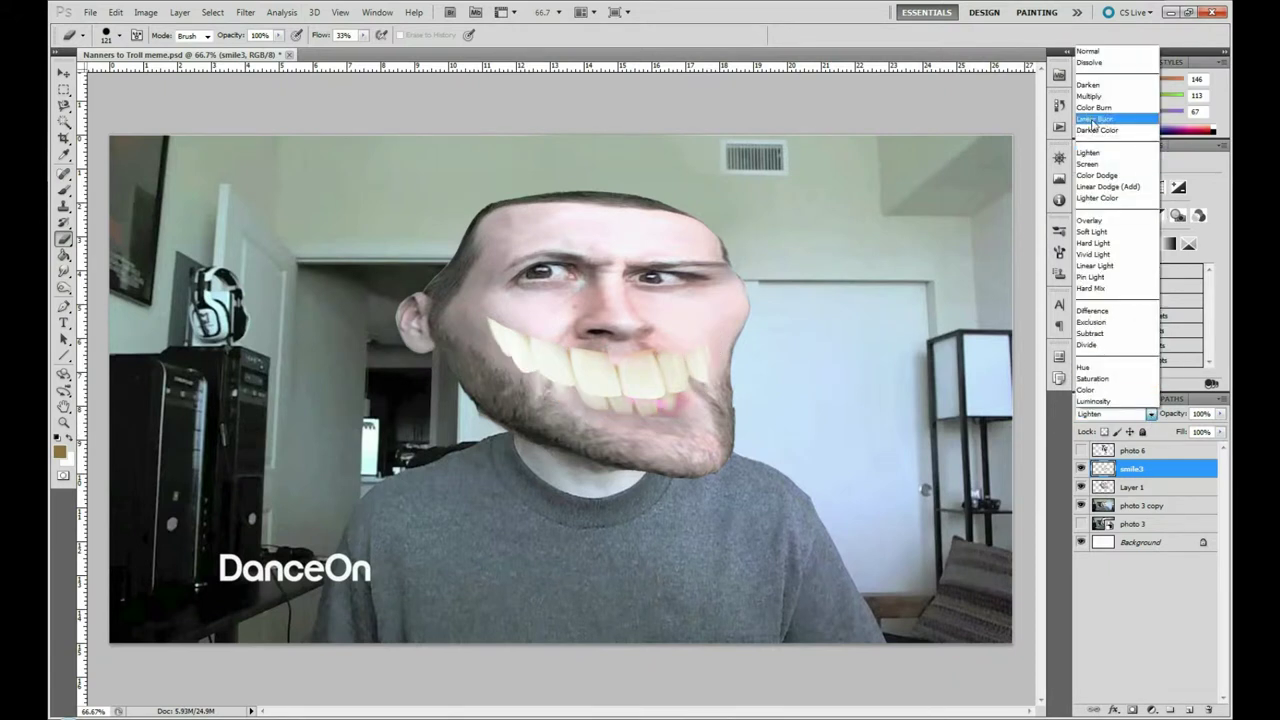
left_click(1094, 234)
left_click(1115, 413)
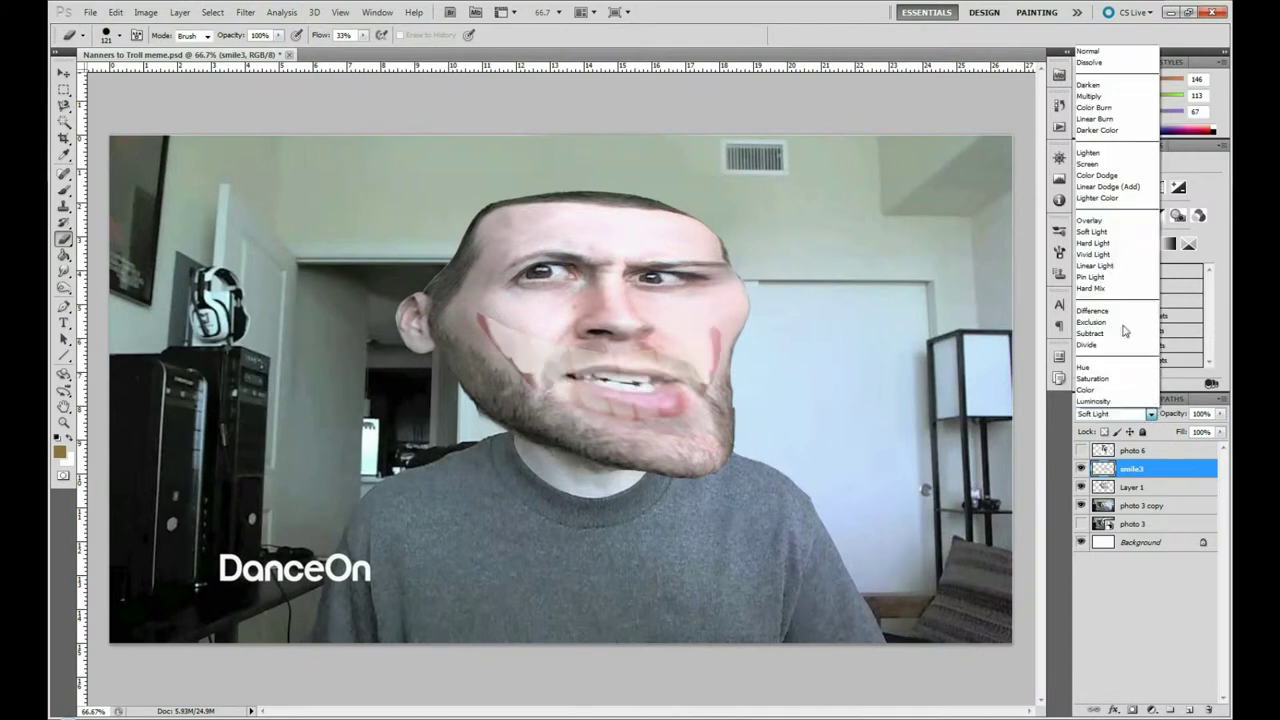
left_click(1093, 254)
- Try Hard Light and Pin Light, then settle on Luminosity for the teeth
left_click(1115, 413)
left_click(1093, 243)
left_click(1115, 413)
left_click(1090, 277)
left_click(1115, 413)
left_click(1100, 401)
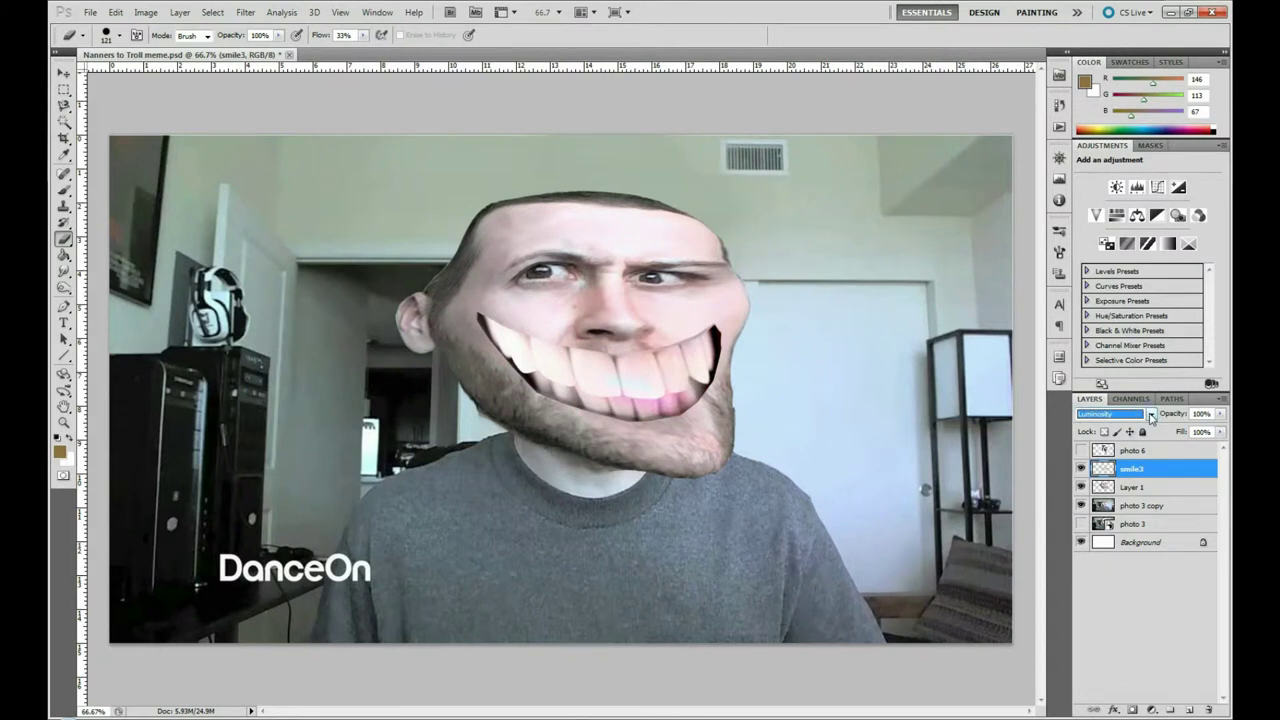
- Open and dismiss the adjustment list, layer options and Layer menu without changes
left_click(1151, 709)
key("Escape")
right_click(1130, 470)
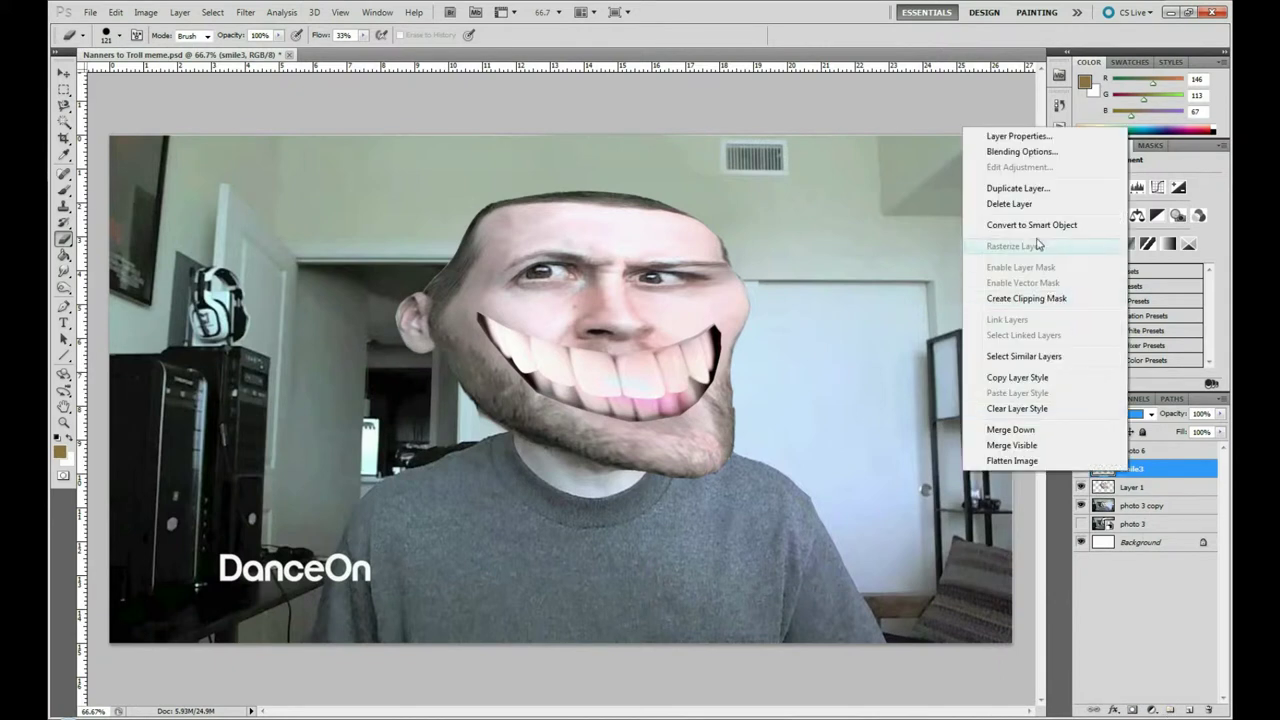
key("Escape")
left_click(180, 12)
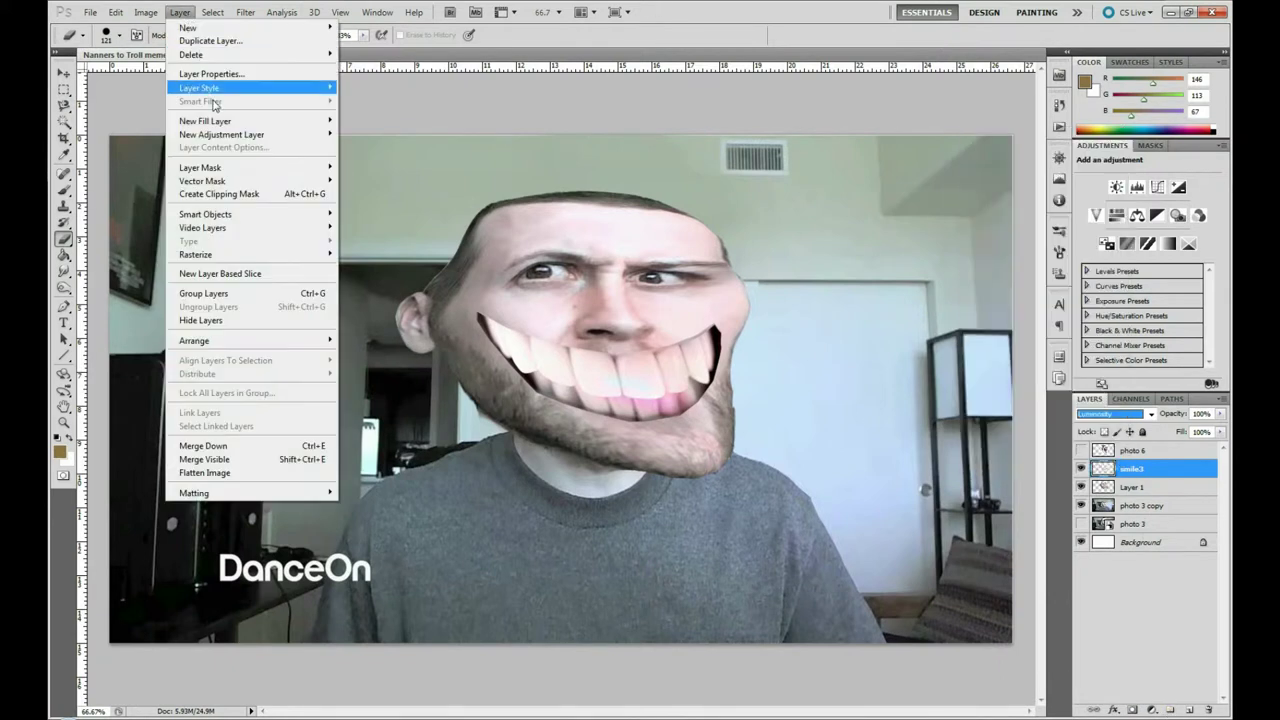
mouse_move(200, 167)
left_click(570, 340)
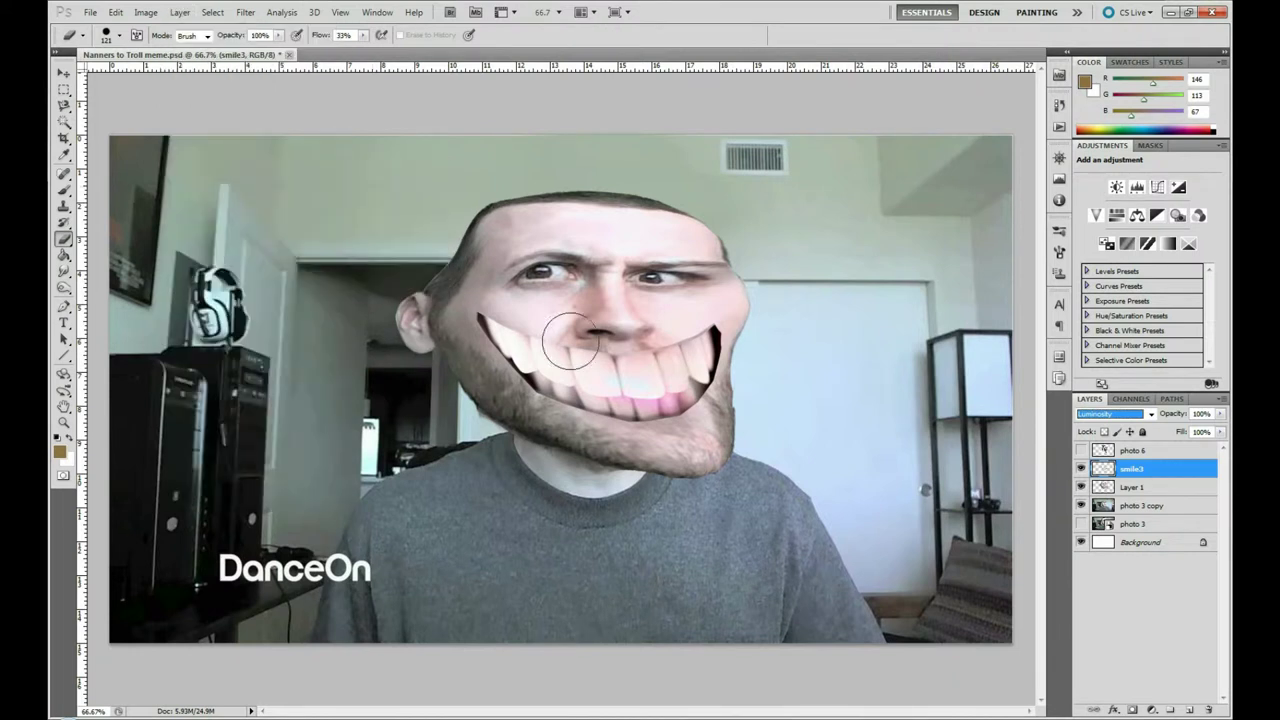
- Clip Layer 1 to the layer beneath and erase a bit around the teeth
left_click(1131, 490)
right_click(1133, 490)
left_click(1060, 311)
left_click_drag(650, 390, 623, 390)
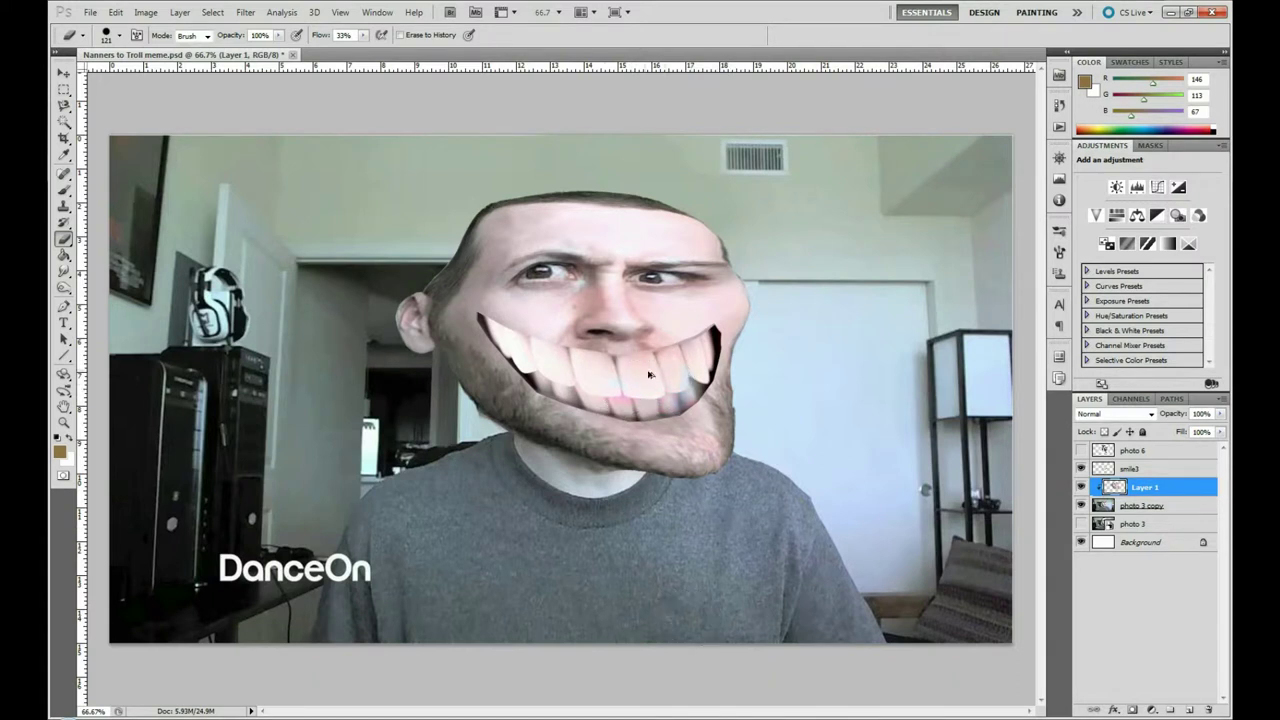
- Compare against photo 6 at 100% opacity, then hide the troll-face reference
left_click(1081, 450)
left_click(1218, 413)
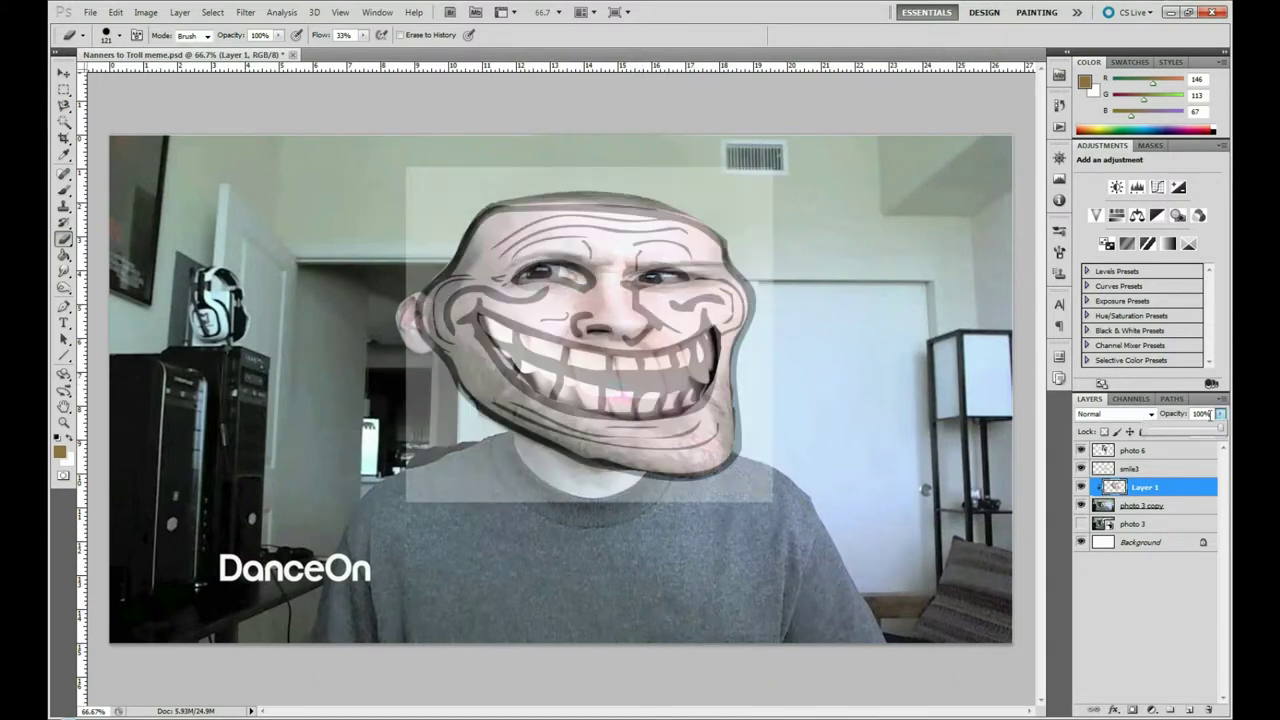
left_click(1133, 450)
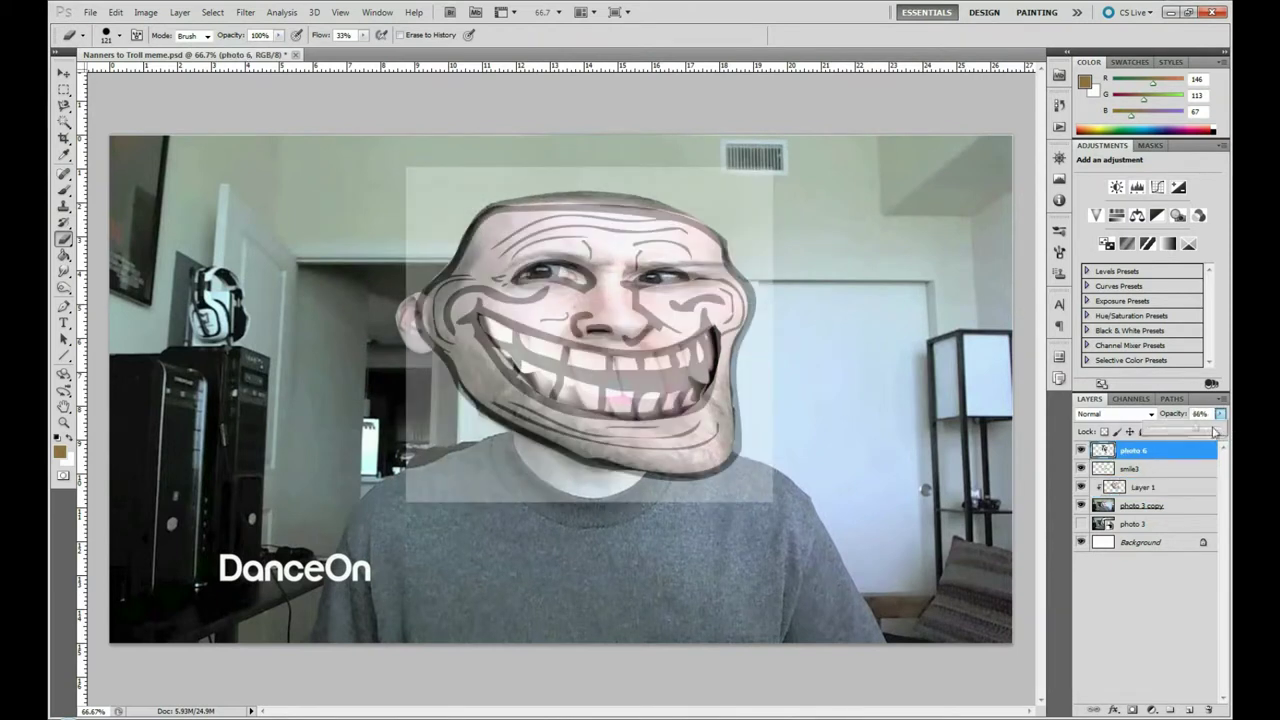
left_click_drag(1180, 430, 1222, 430)
double_click(1081, 451)
double_click(1081, 451)
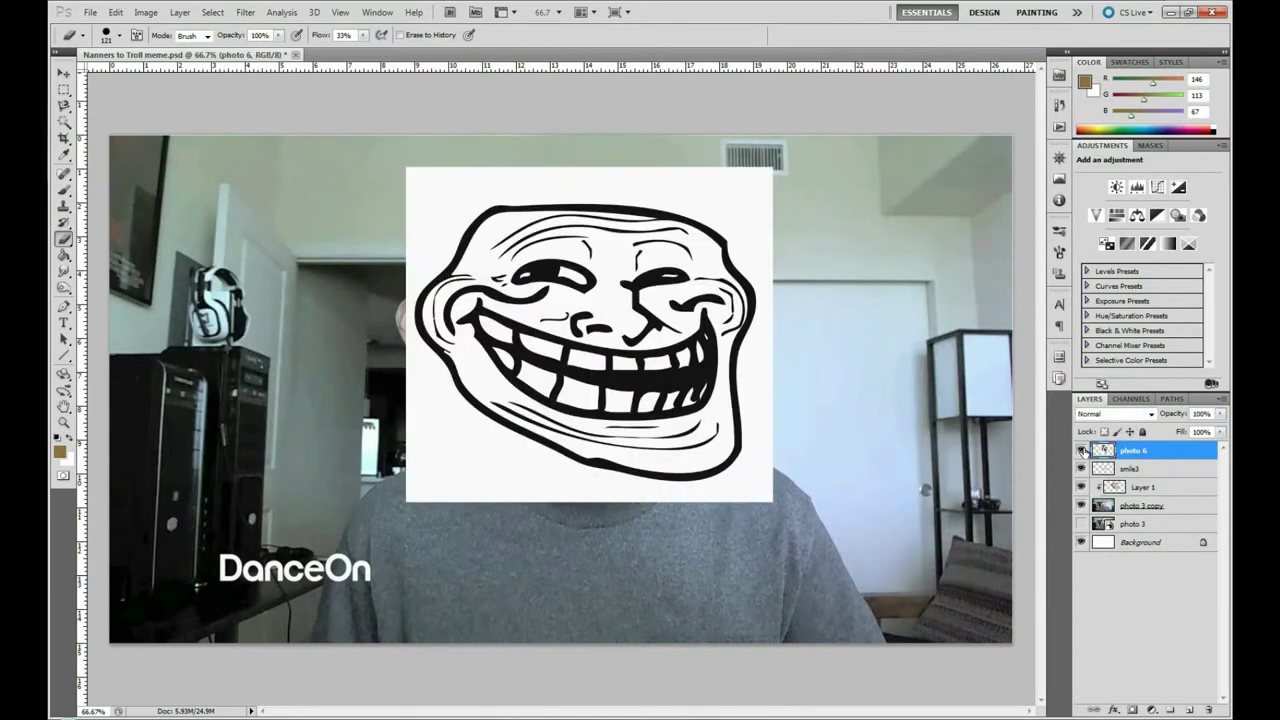
left_click(1081, 451)
- Select the smile3 and Layer 1 layers together and open their layer options
left_click(1130, 468, "shift")
left_click(1143, 487, "shift")
right_click(1145, 487)
- Group smile3 and Layer 1 into Group 1, toggling its visibility to compare
key("Escape")
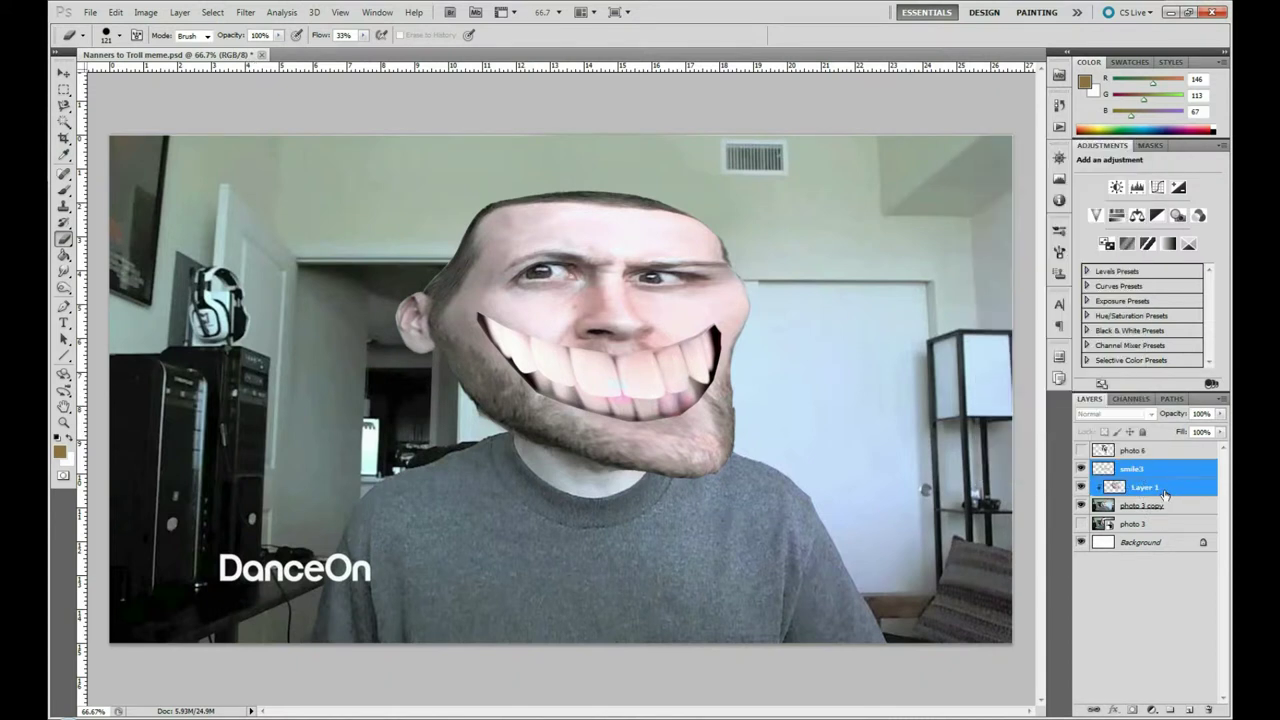
key("ctrl+g")
left_click(1081, 468)
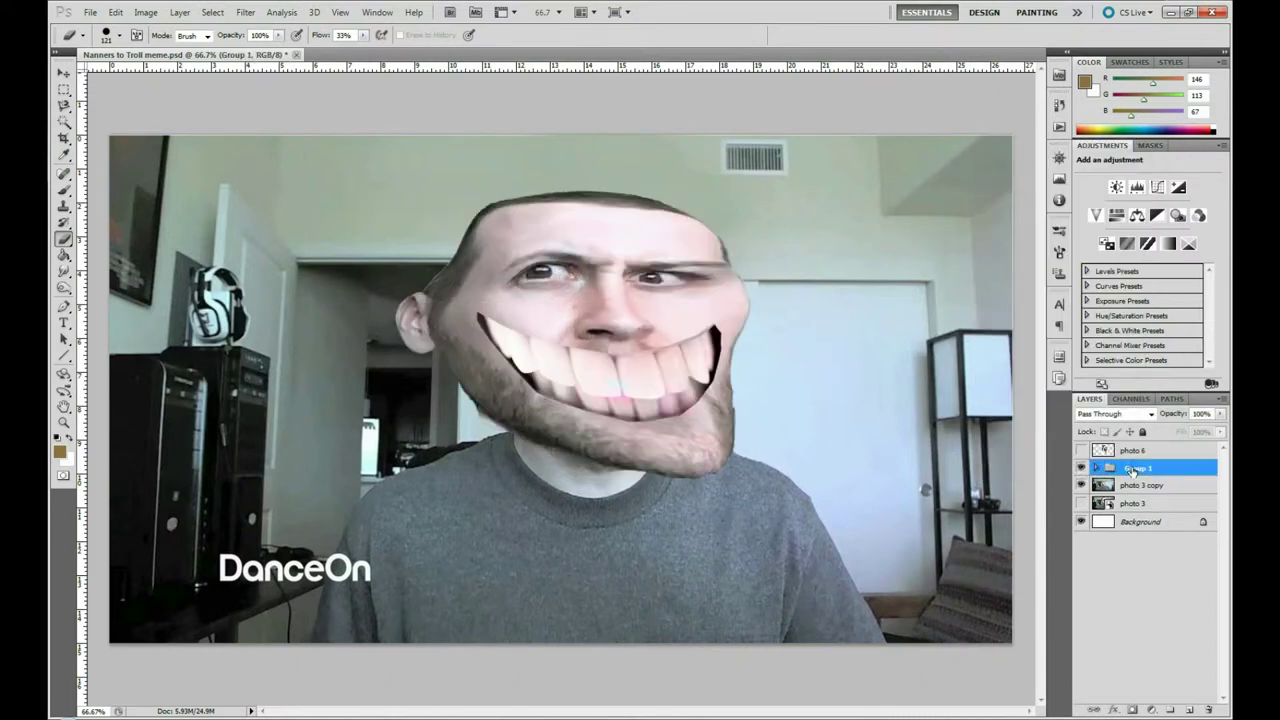
left_click_drag(1140, 485, 1138, 468)
left_click(1081, 468)
left_click(1081, 468)
left_click(1081, 468)
left_click(1081, 468)
left_click(1081, 468)
left_click(1081, 468)
left_click(1095, 468)
left_click(1130, 503)
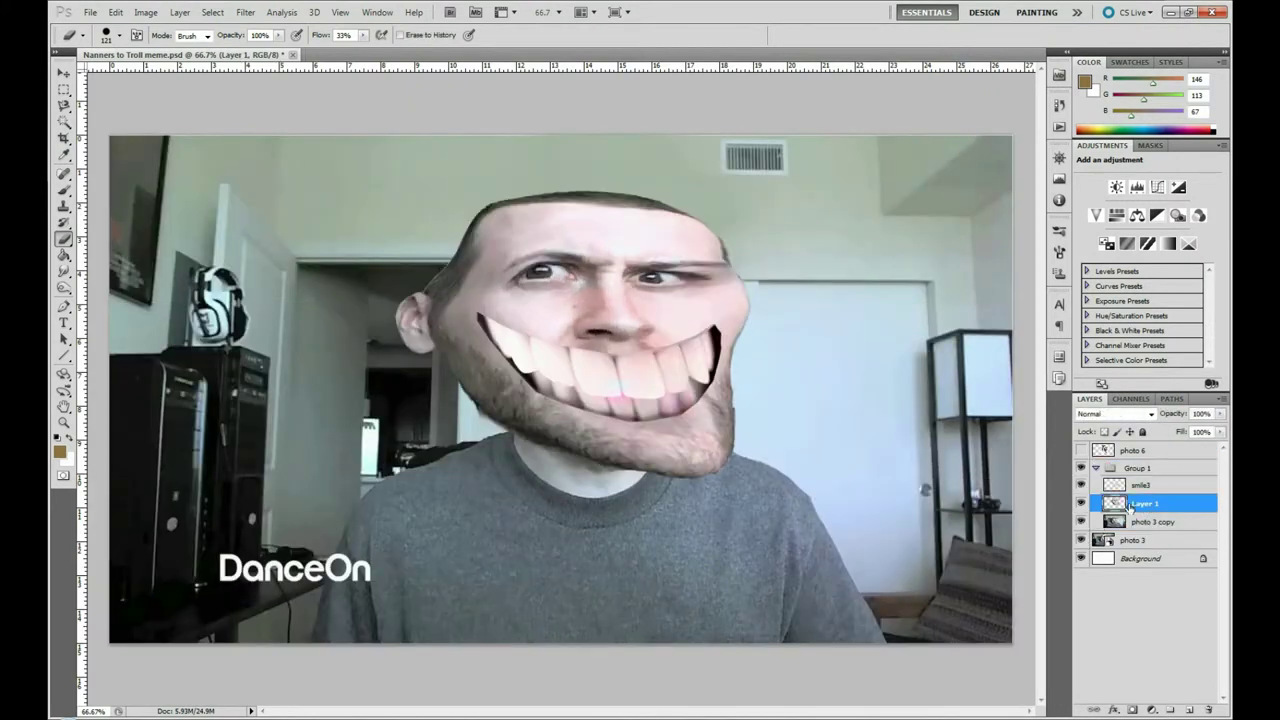
left_click(1081, 485)
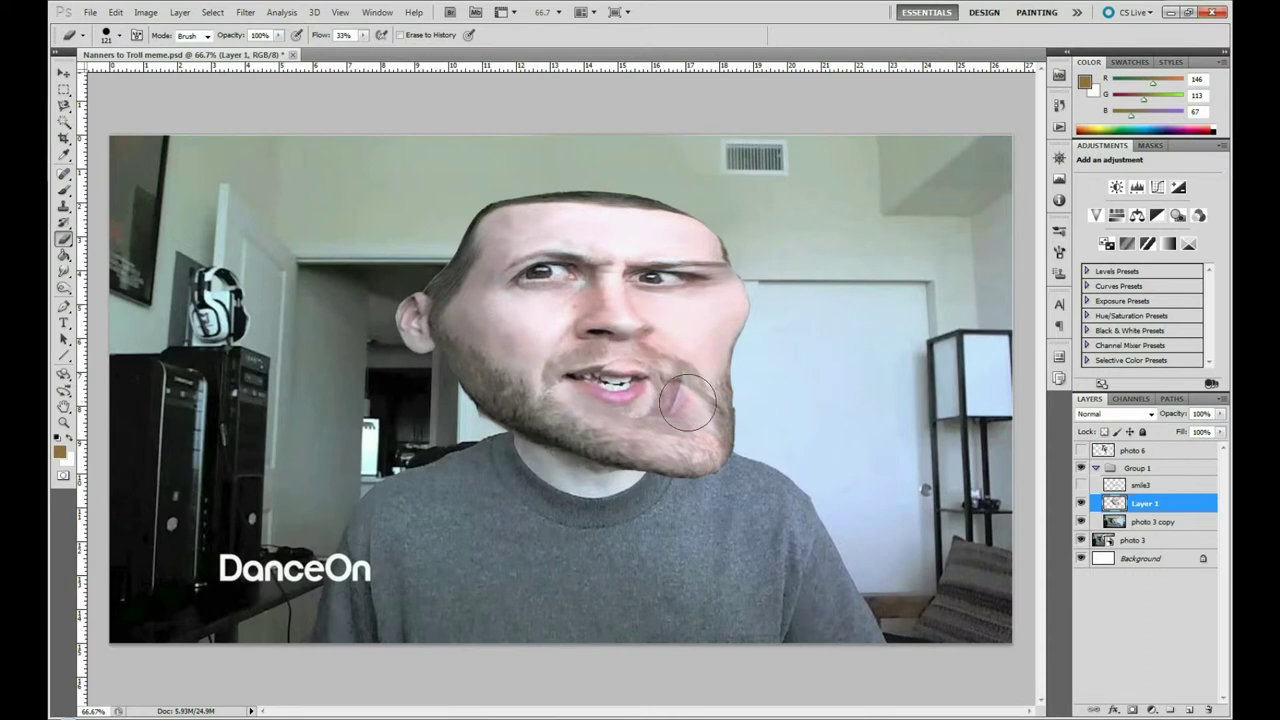
- Undo the grouping and revert the history to before the eraser strokes
key("ctrl+shift+g")
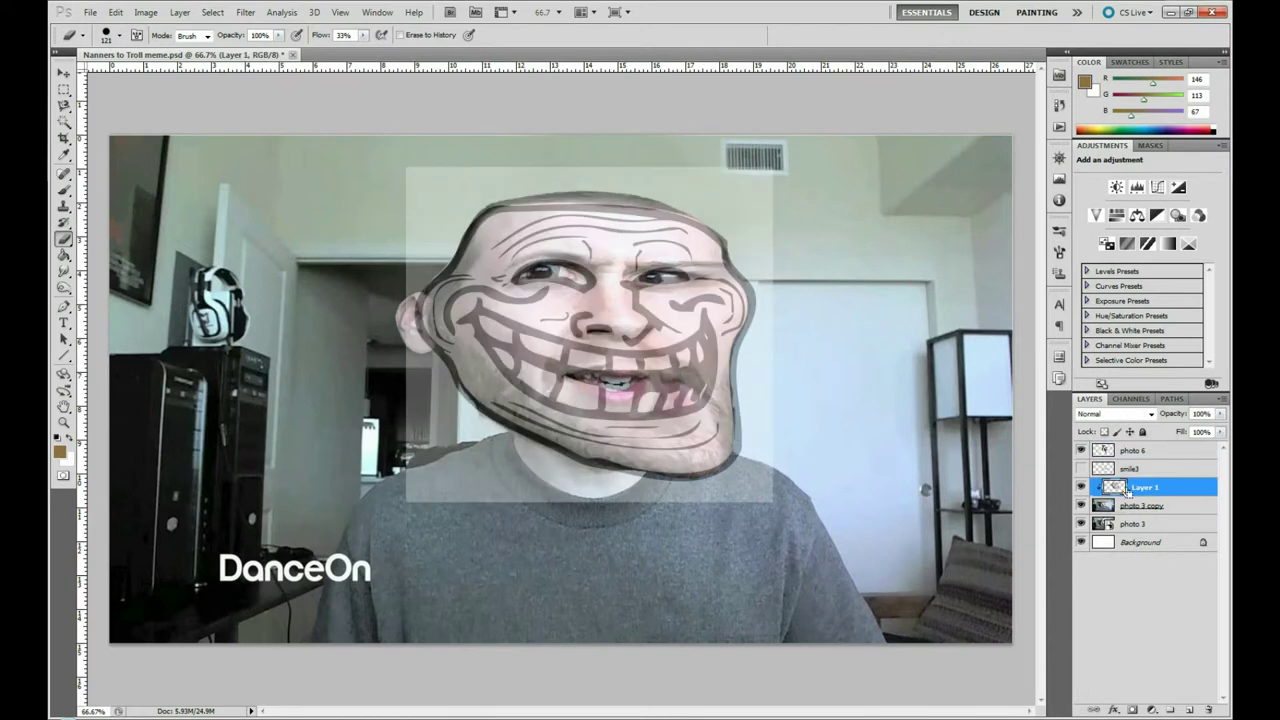
left_click(1059, 104)
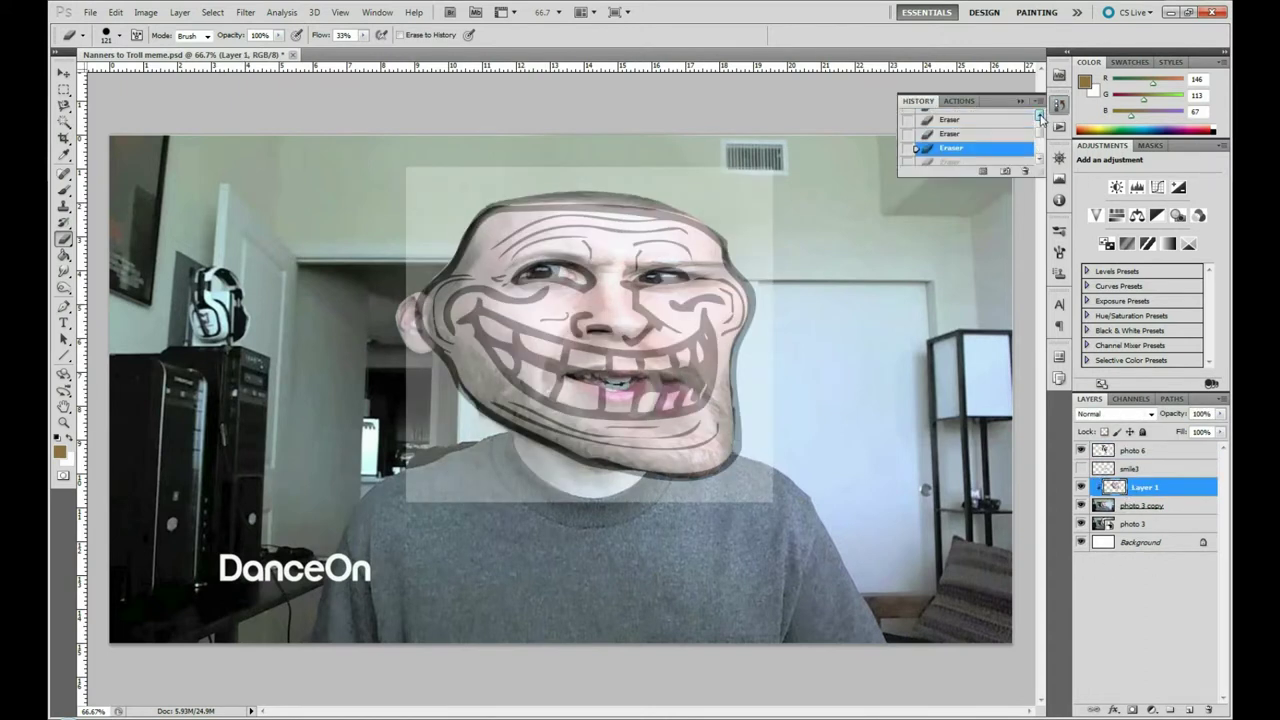
left_click(963, 138)
left_click(1040, 102)
right_click(1135, 488)
- Release Layer 1's clipping mask and toggle the teeth layer to compare
left_click(1060, 322)
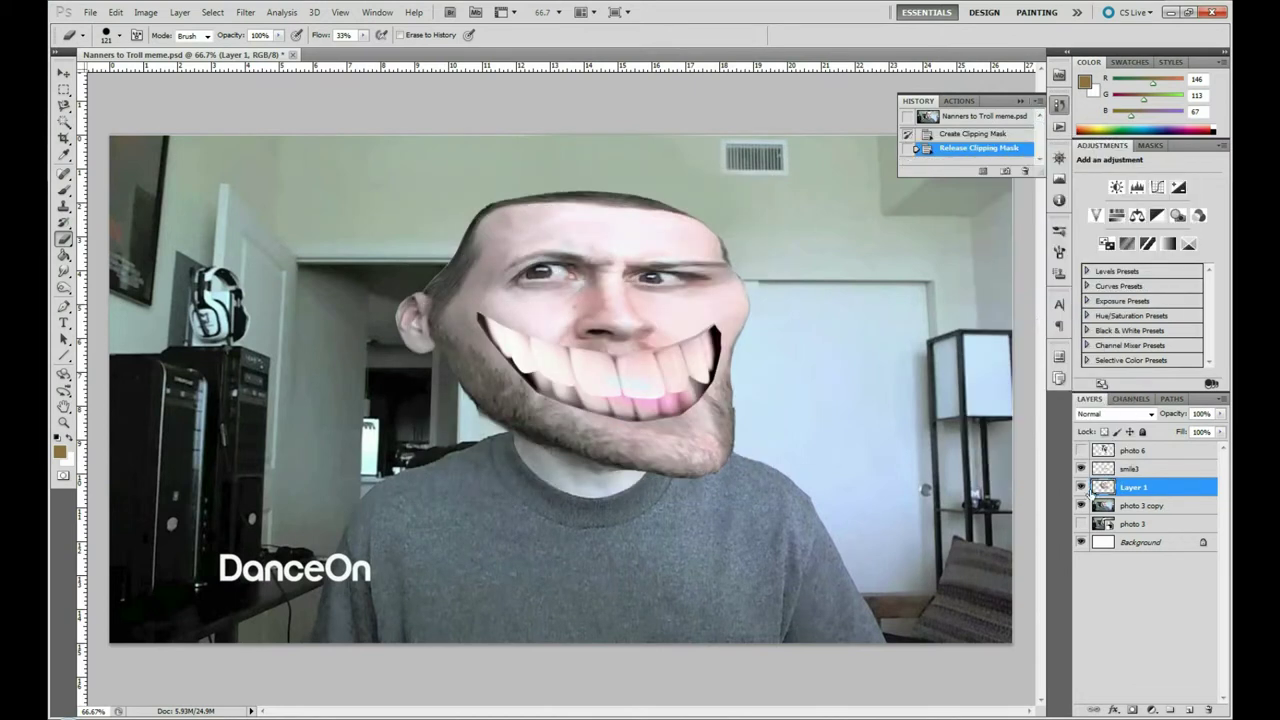
left_click(1080, 468)
left_click(1080, 468)
- In Liquify, use smile3 as the backdrop with raised opacity
left_click(245, 12)
left_click(275, 94)
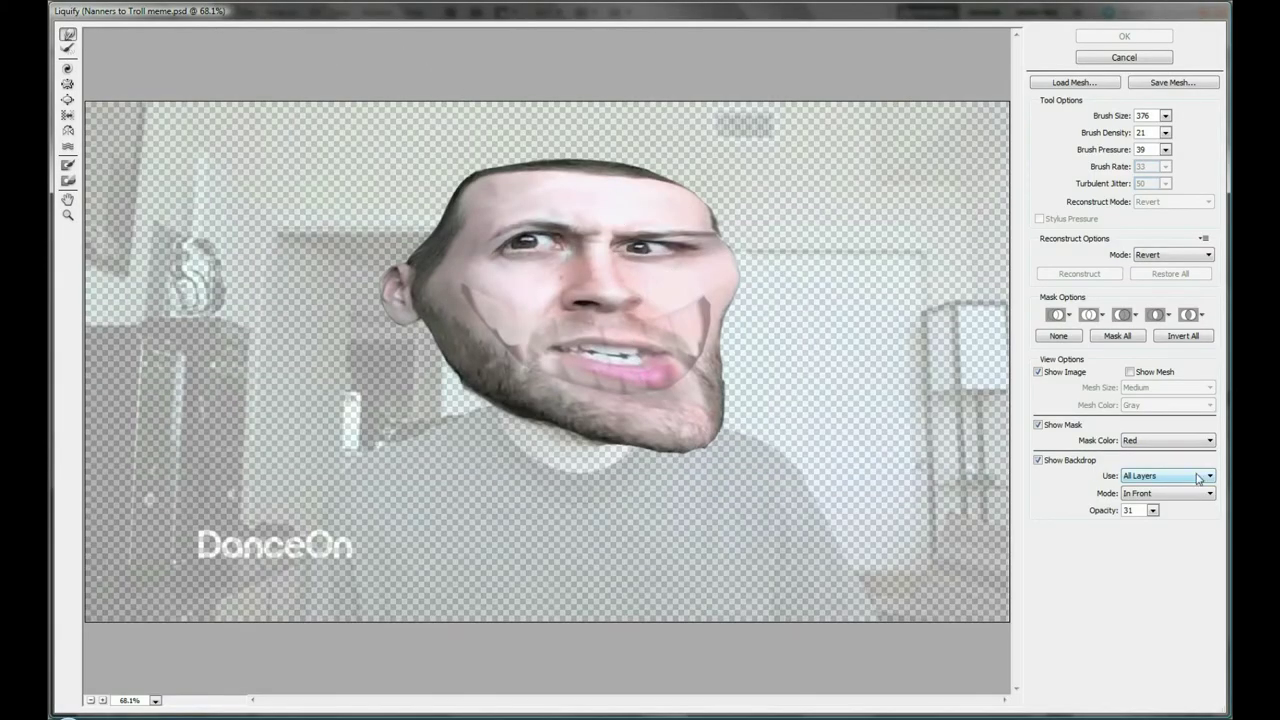
left_click(1168, 476)
left_click(1135, 534)
left_click(1152, 510)
left_click_drag(1109, 531, 1140, 531)
- Forward-warp the mouth outward around the teeth with a smaller brush and apply
left_click_drag(570, 337, 541, 330)
left_click(1165, 116)
left_click(527, 321)
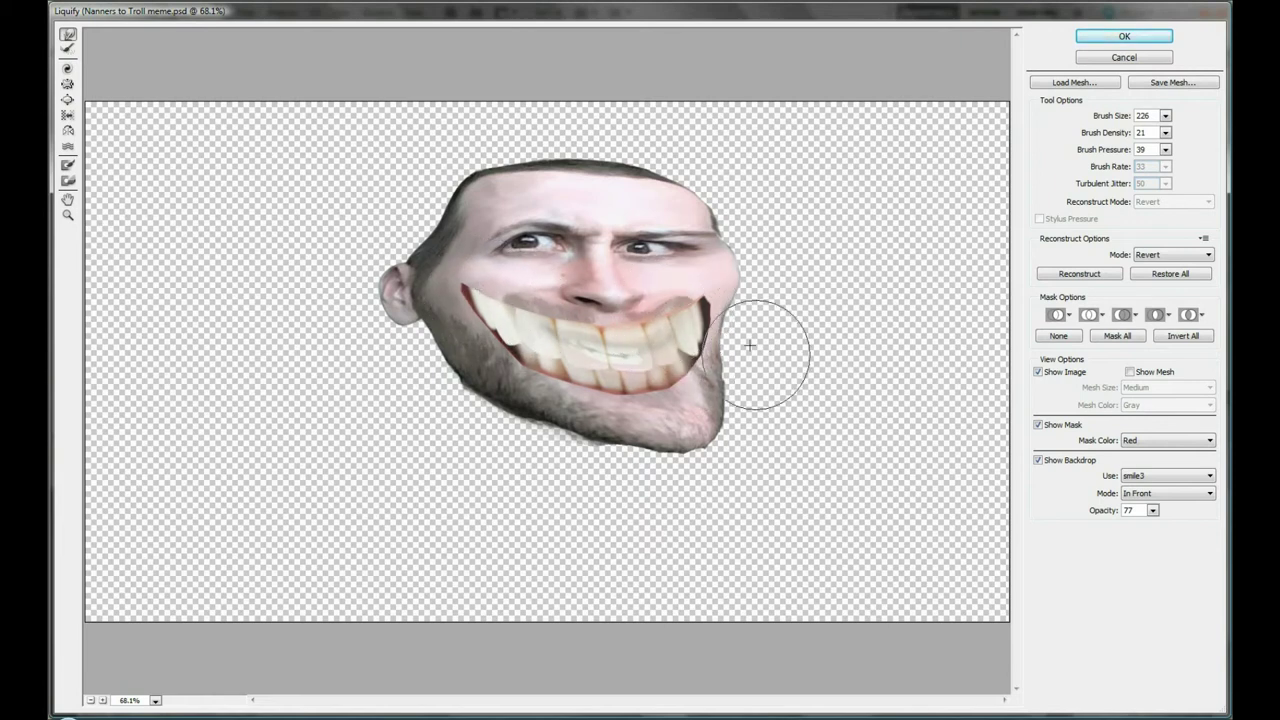
left_click(1124, 36)
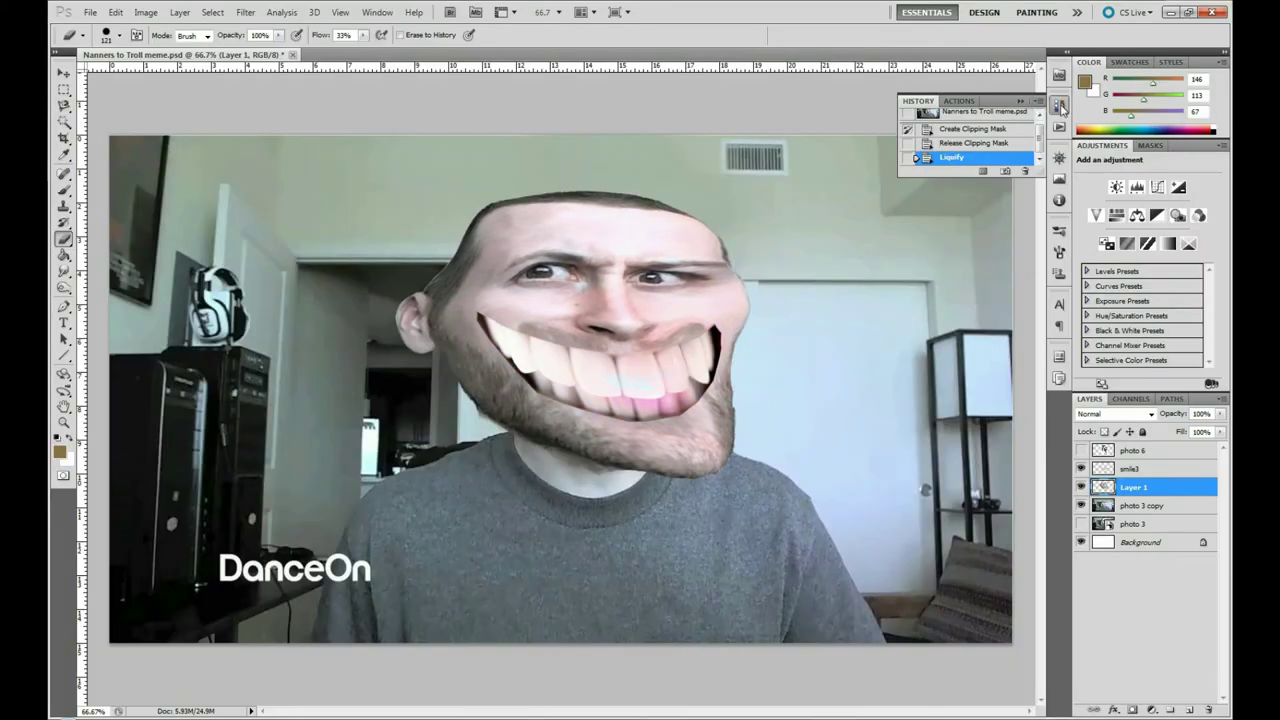
- Group smile3, Layer 1 and photo 3 copy into Group 1
left_click(1062, 106)
left_click(1145, 468)
left_click(1145, 505, "shift")
right_click(1145, 507)
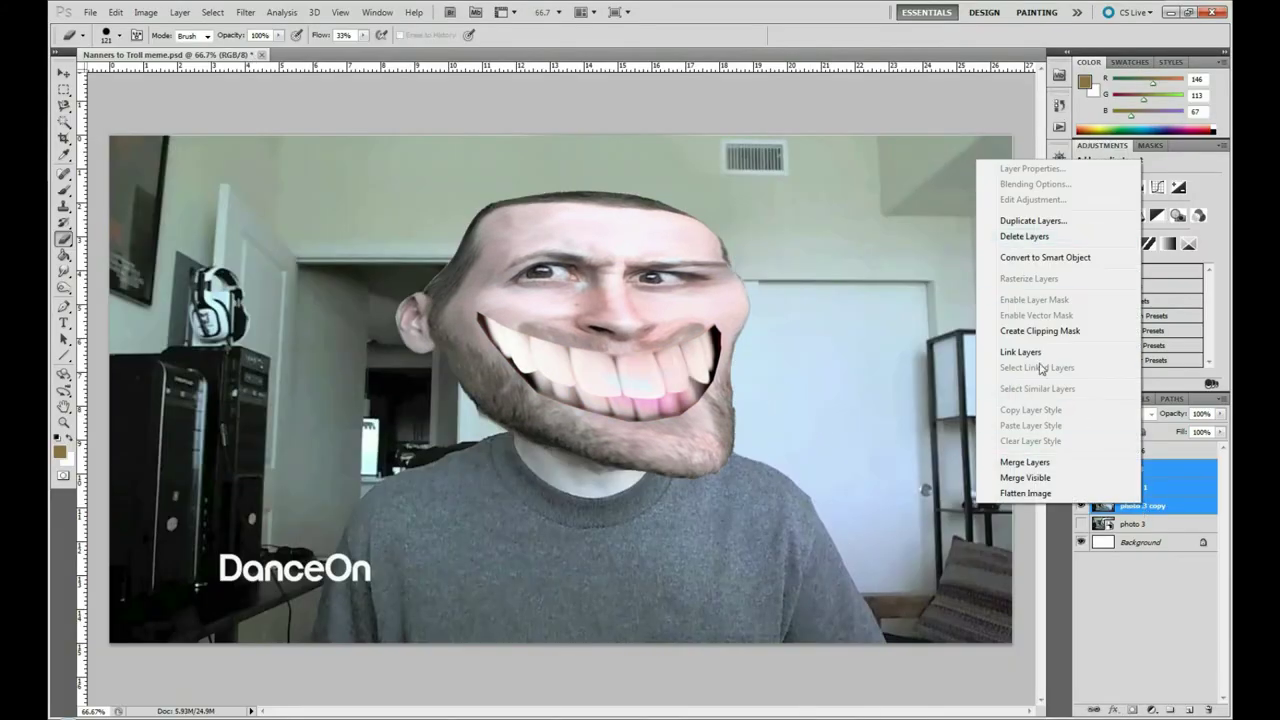
key("Escape")
key("ctrl+g")
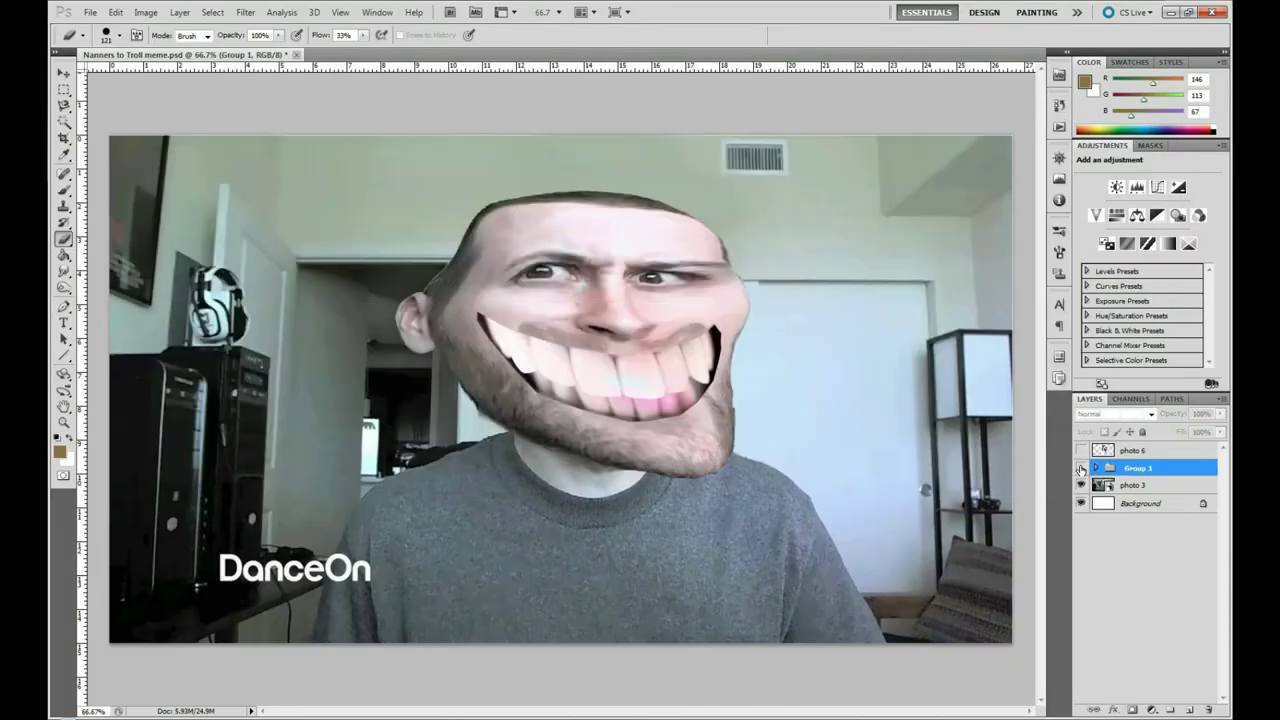
- Compare against the photo 6 troll-face reference at 31% opacity, then hide it
left_click(1080, 450)
left_click(1135, 450)
left_click(1220, 413)
mouse_move(1215, 431)
left_mouse_down()
mouse_move(1170, 432)
mouse_move(1225, 432)
left_mouse_up()
left_click(1080, 450)
left_click(1080, 450)
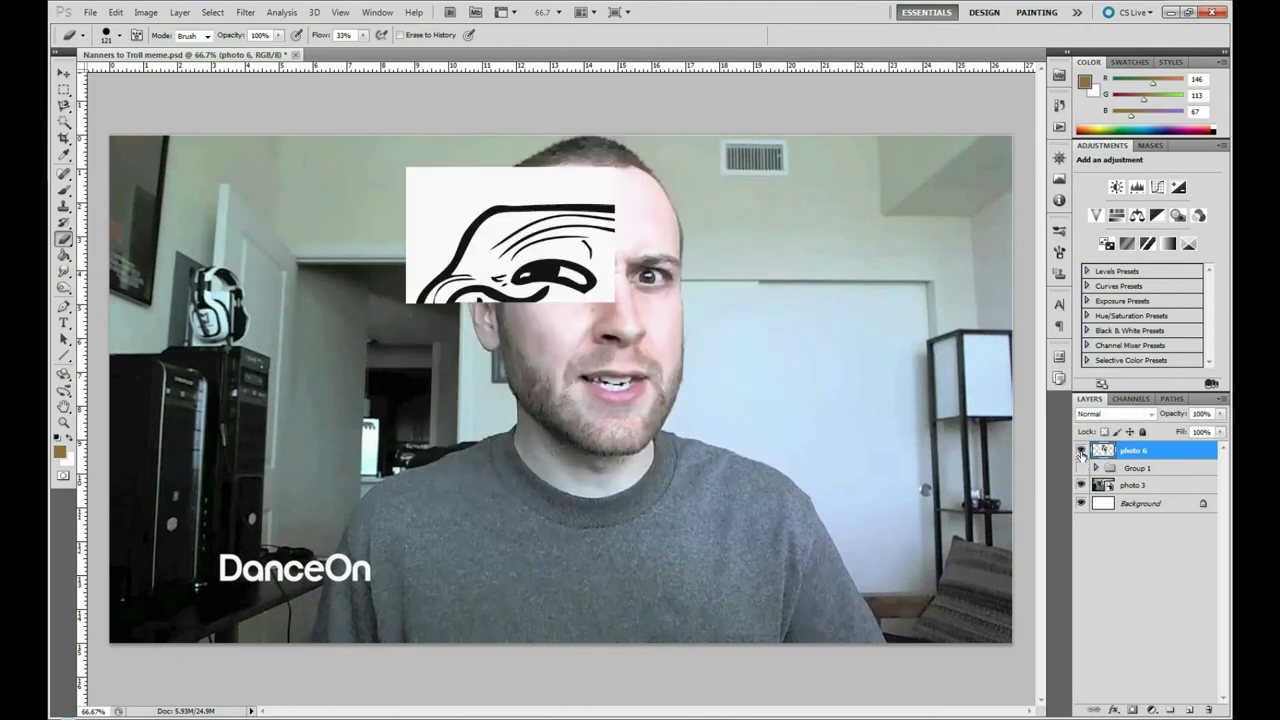